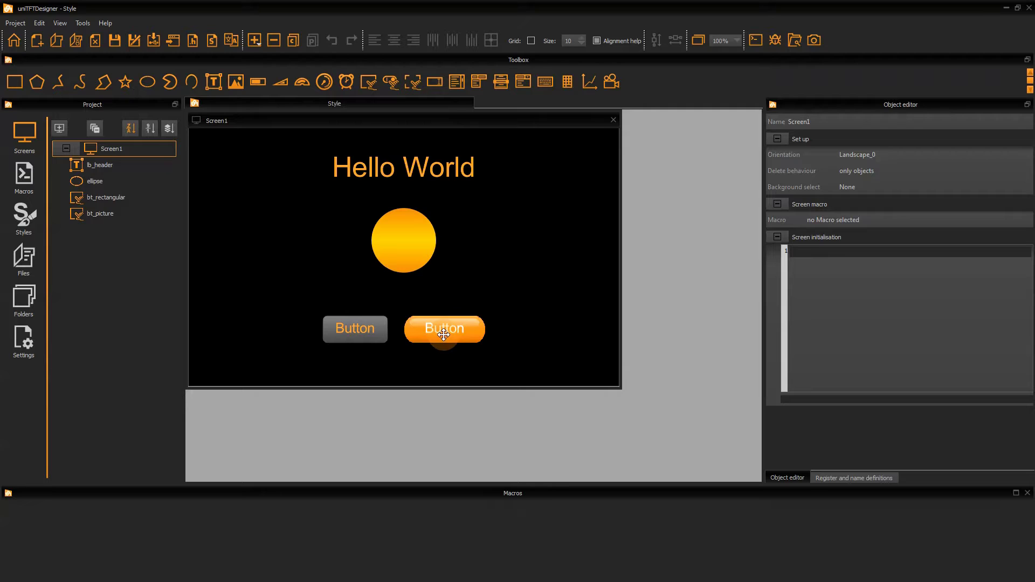
# - Open the text style of the Hello World header and change its font to Times New Roman
pyautogui.click(468, 171)
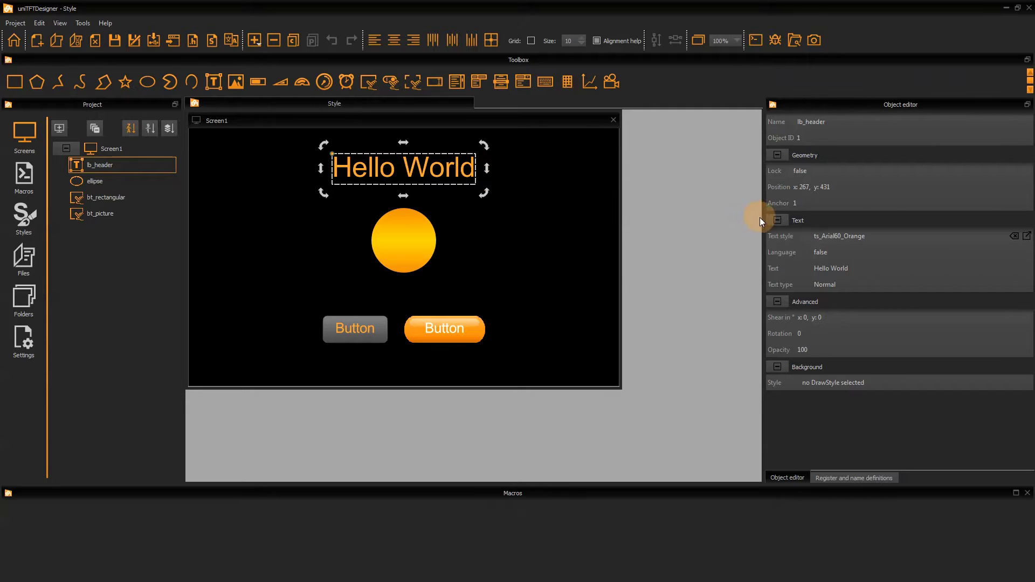
pyautogui.click(832, 235)
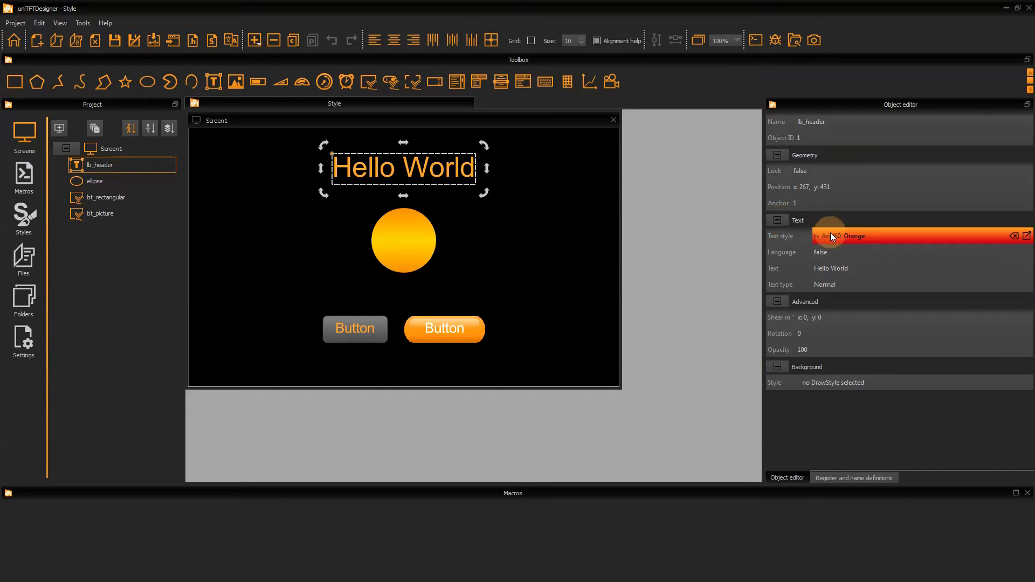
pyautogui.click(1027, 237)
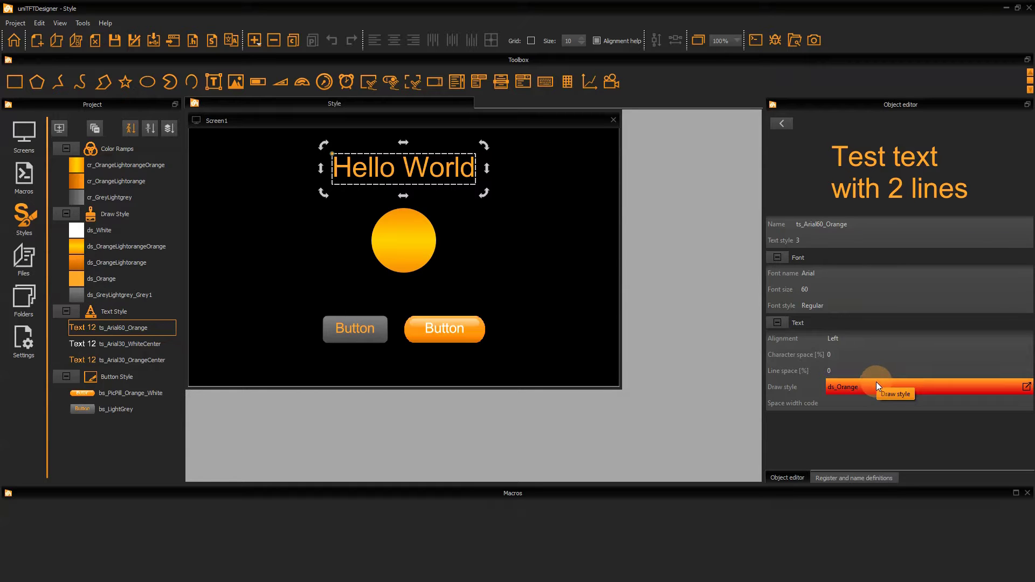
pyautogui.click(844, 277)
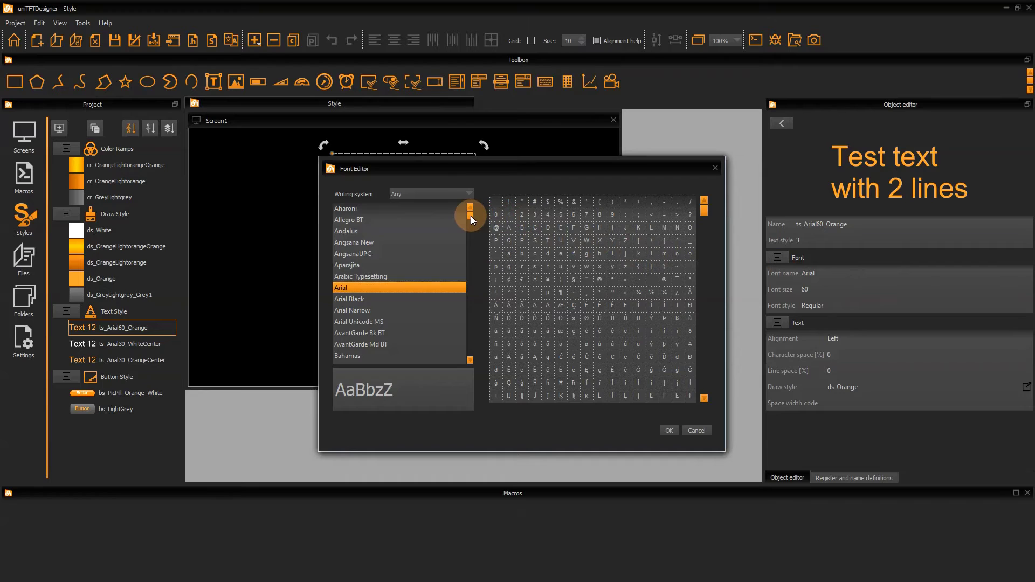
pyautogui.moveTo(471, 216); pyautogui.dragTo(470, 310)
pyautogui.click(441, 301)
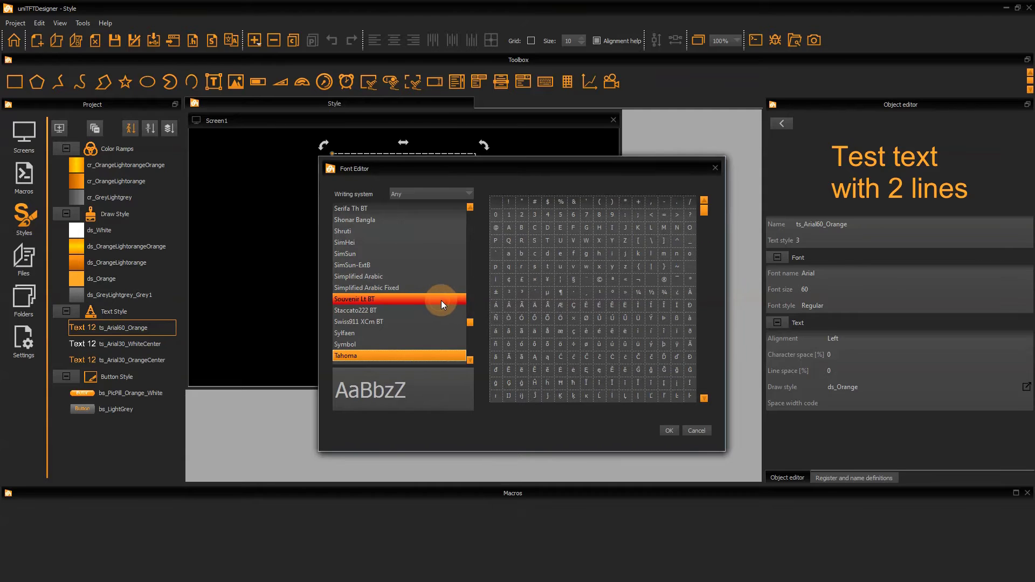
pyautogui.click(473, 361)
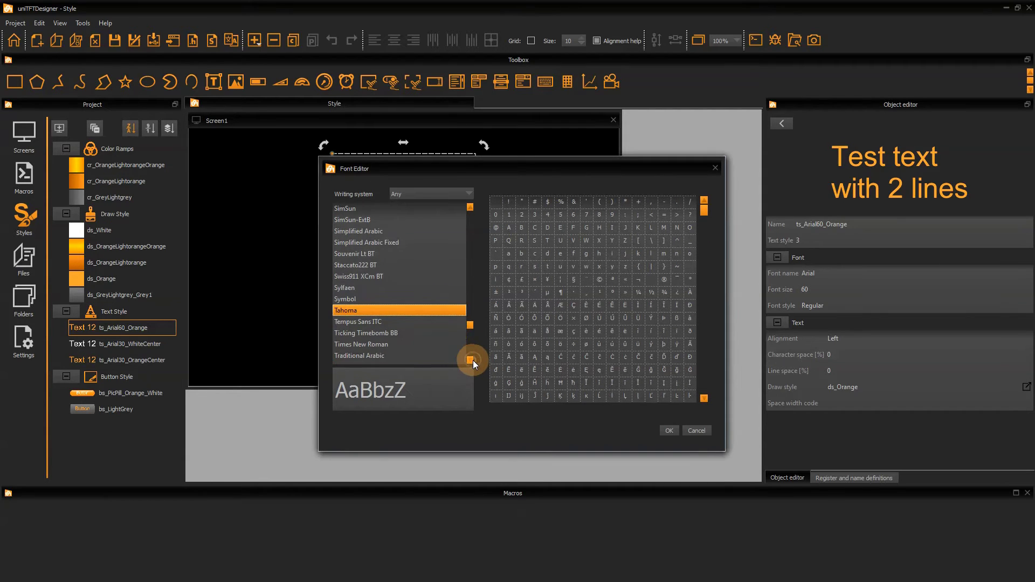
pyautogui.click(400, 345)
pyautogui.click(671, 432)
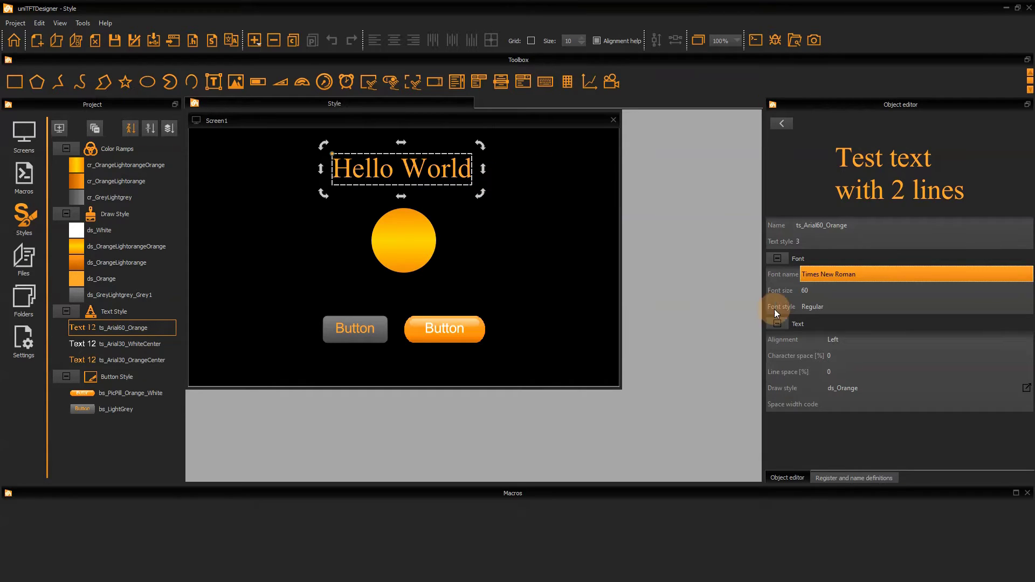
# - Set the font style of the header's text style to Bold
pyautogui.click(811, 306)
pyautogui.click(811, 306)
pyautogui.click(814, 335)
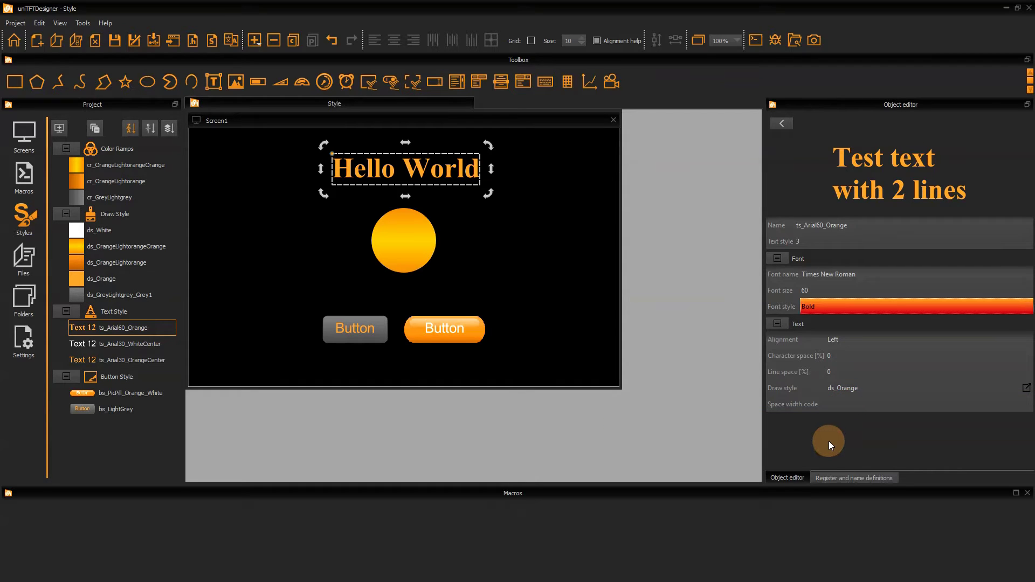
# - Set the space width code of the header's text style to 8
pyautogui.click(839, 404)
pyautogui.click(839, 405)
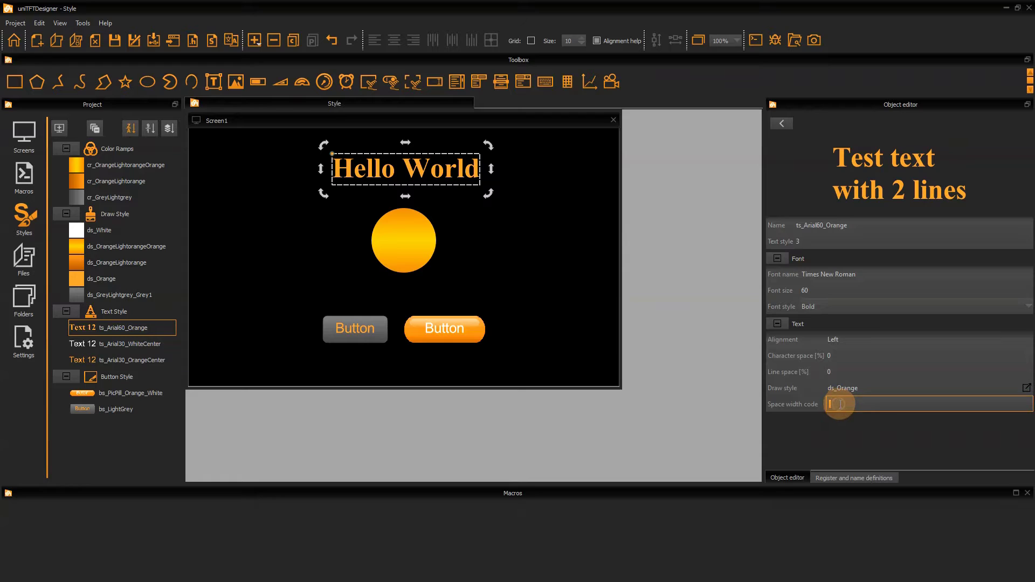
pyautogui.write('8')
pyautogui.press('Return')
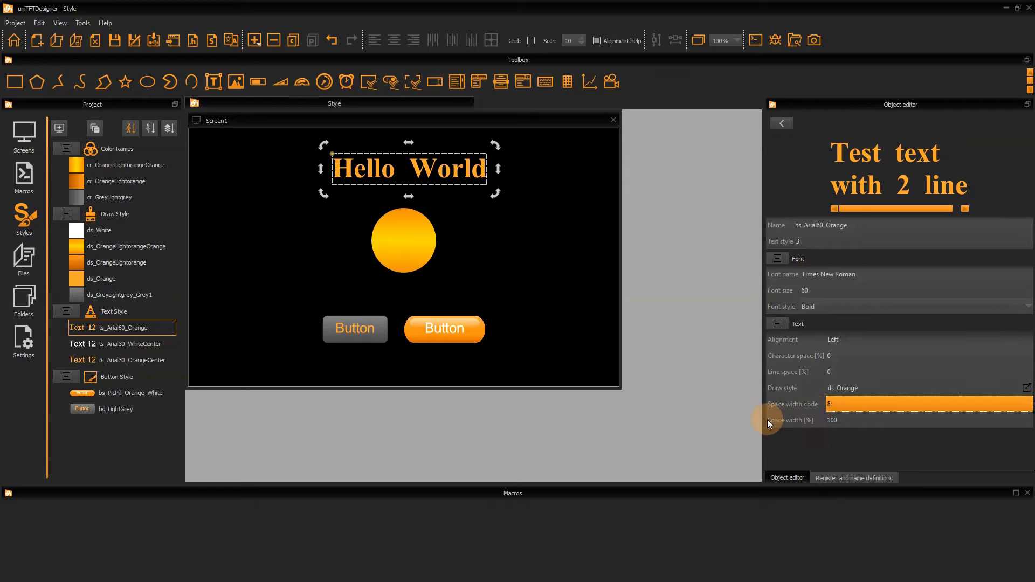
# - Clear the space width code of the header's text style
pyautogui.click(838, 403)
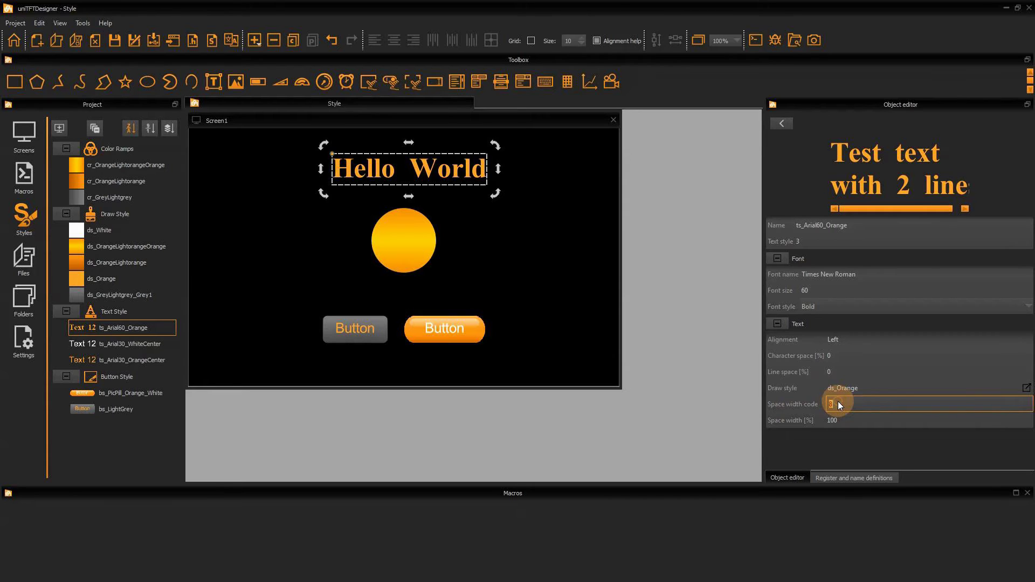
pyautogui.press('BackSpace')
pyautogui.press('Return')
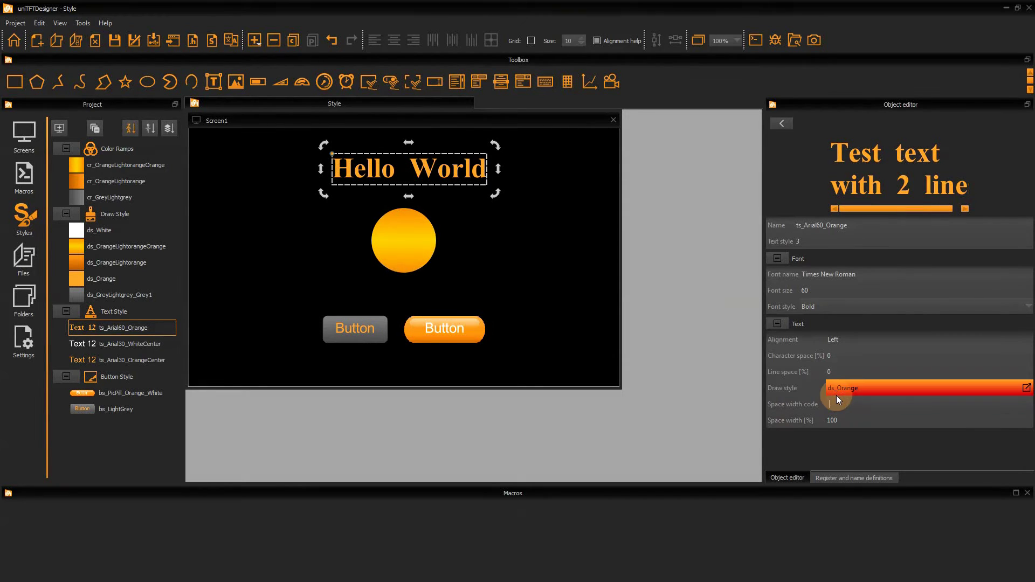
# - Open the draw style ds_Orange used by the header text and change its fill color to blue #0a58c2
pyautogui.click(1027, 388)
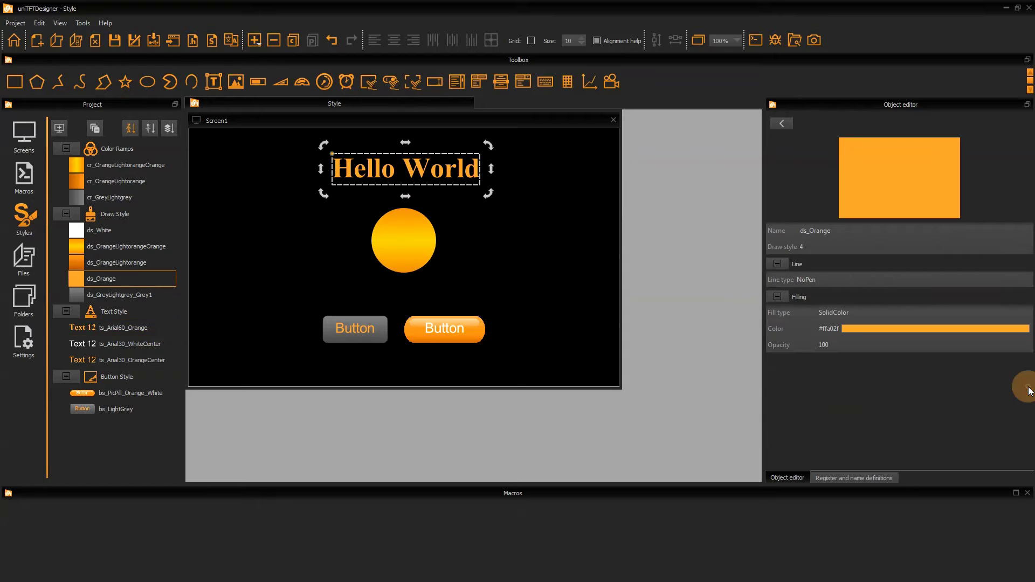
pyautogui.click(915, 337)
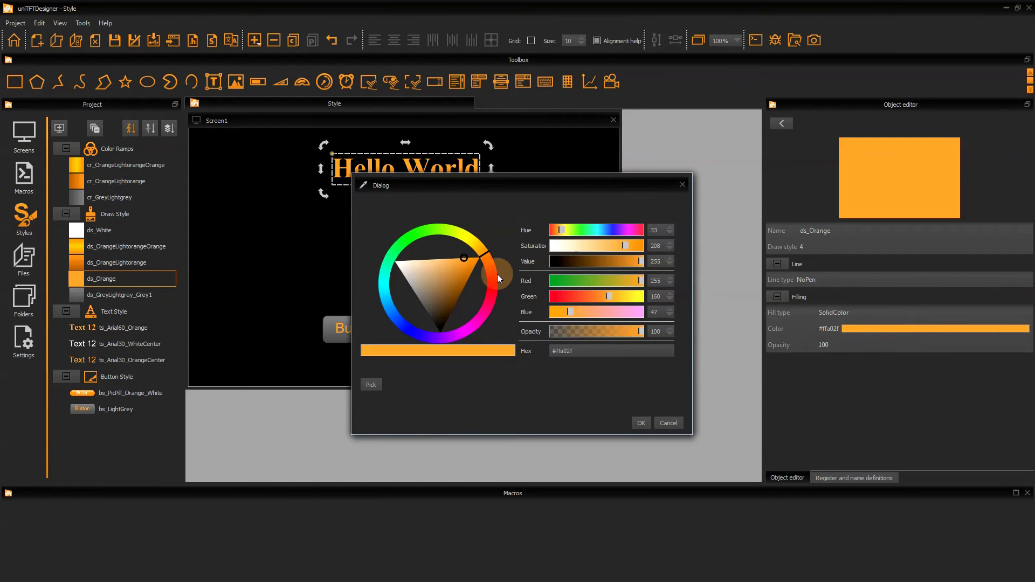
pyautogui.moveTo(406, 312); pyautogui.dragTo(397, 311)
pyautogui.click(412, 305)
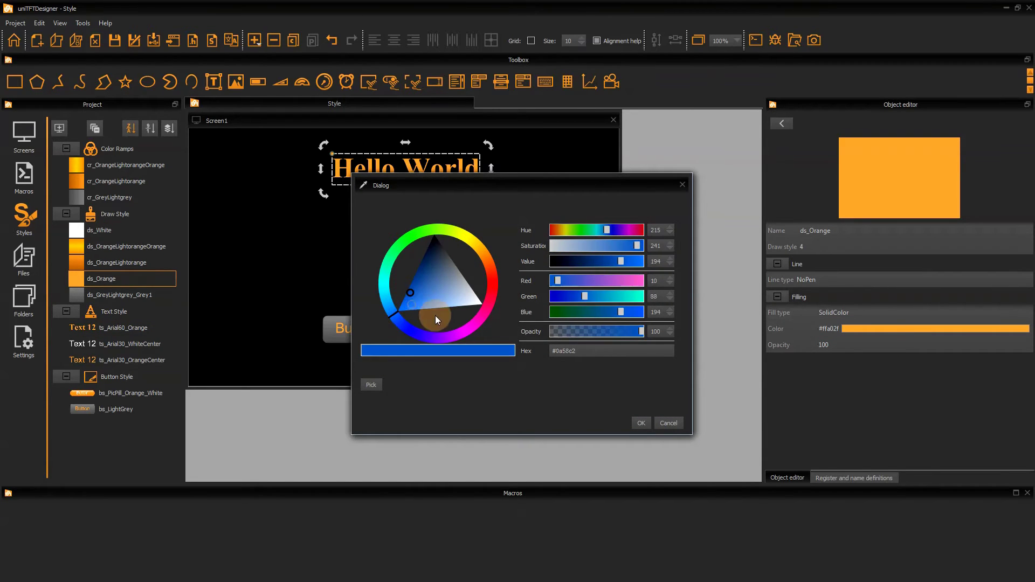
pyautogui.click(638, 423)
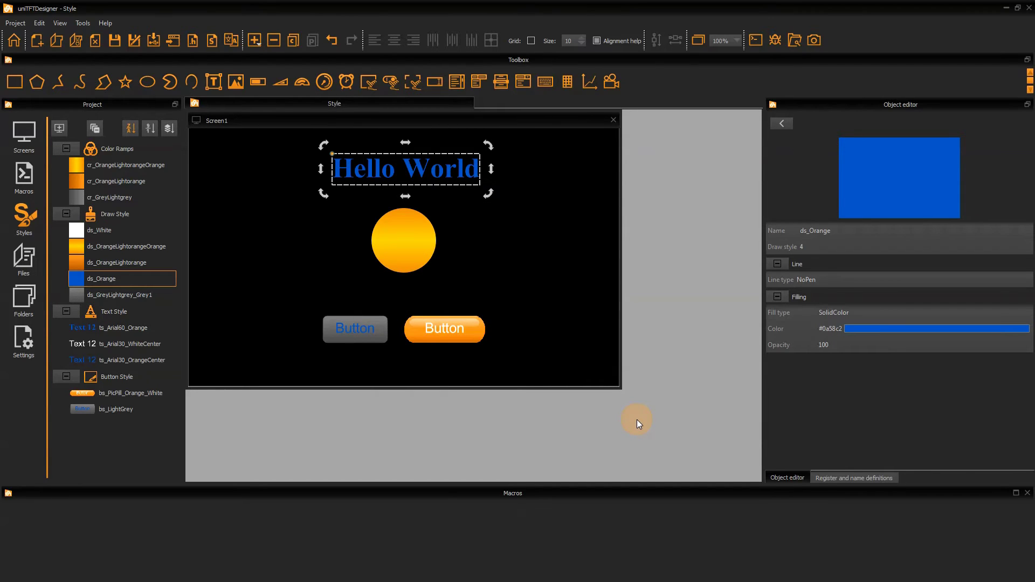
# - Give the draw style of the orange circle a DashLine outline with a thickness of 2
pyautogui.click(410, 246)
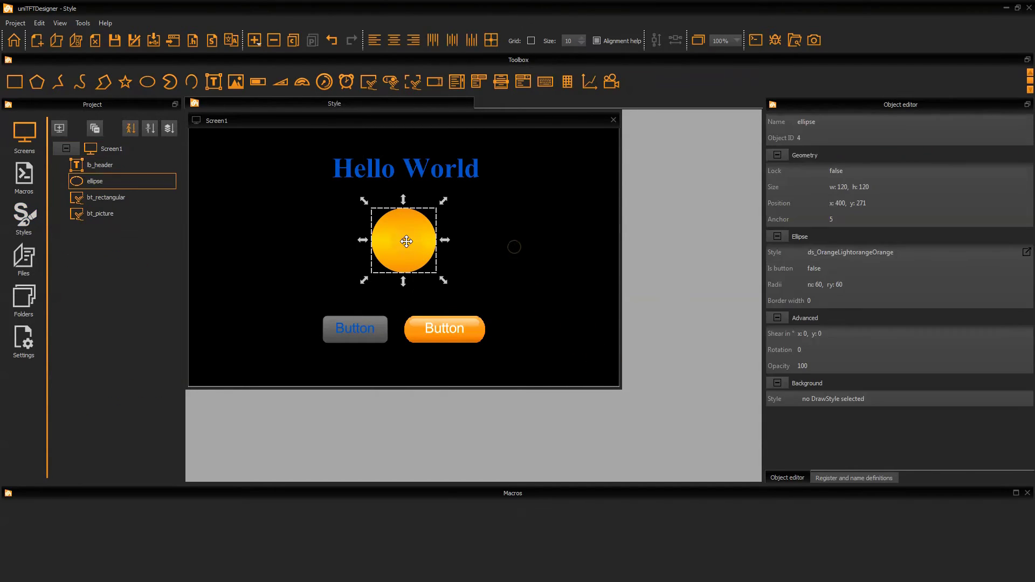
pyautogui.click(1027, 252)
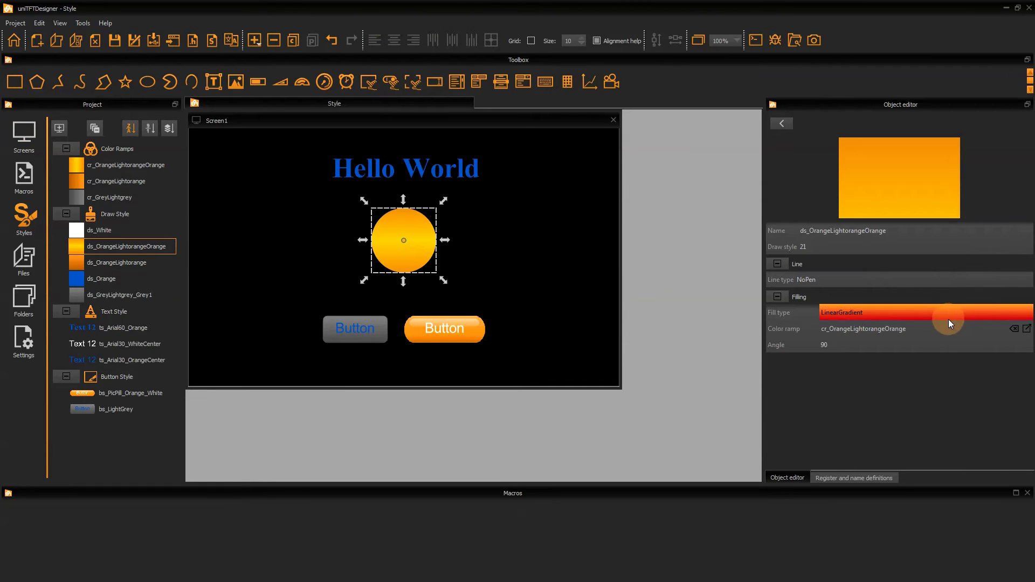
pyautogui.click(866, 281)
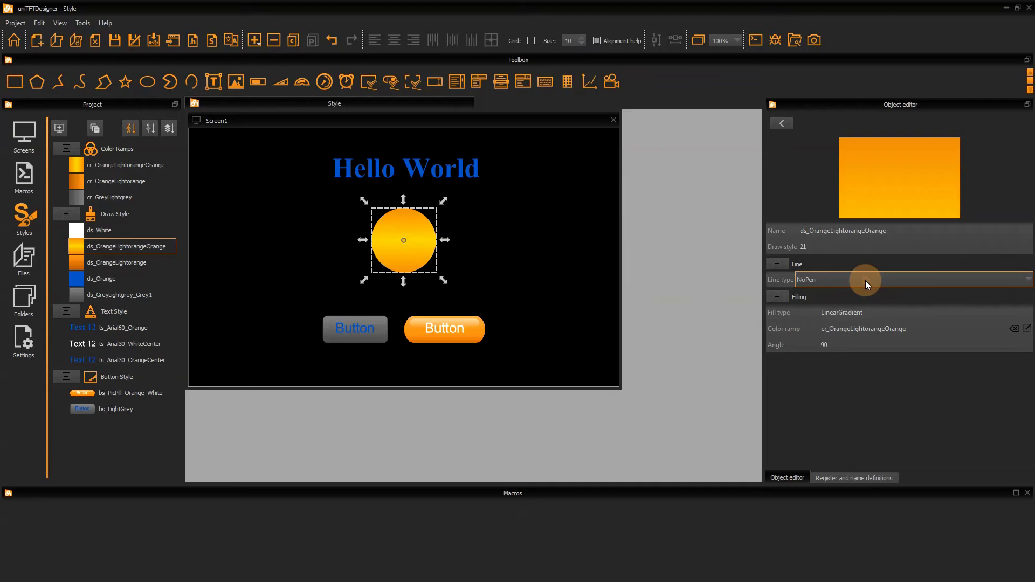
pyautogui.click(866, 280)
pyautogui.click(854, 308)
pyautogui.click(833, 330)
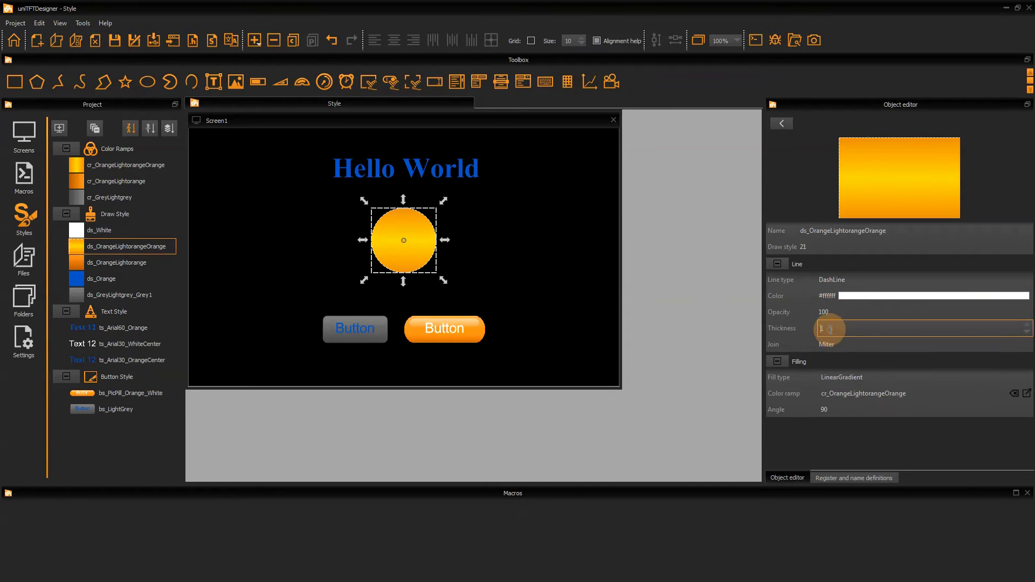
pyautogui.write('2')
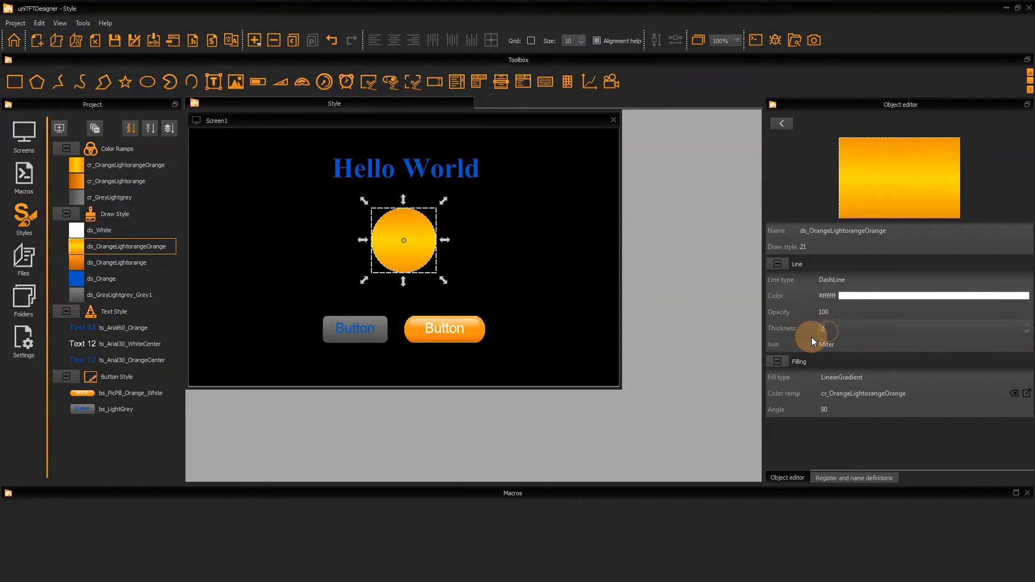
pyautogui.press('Return')
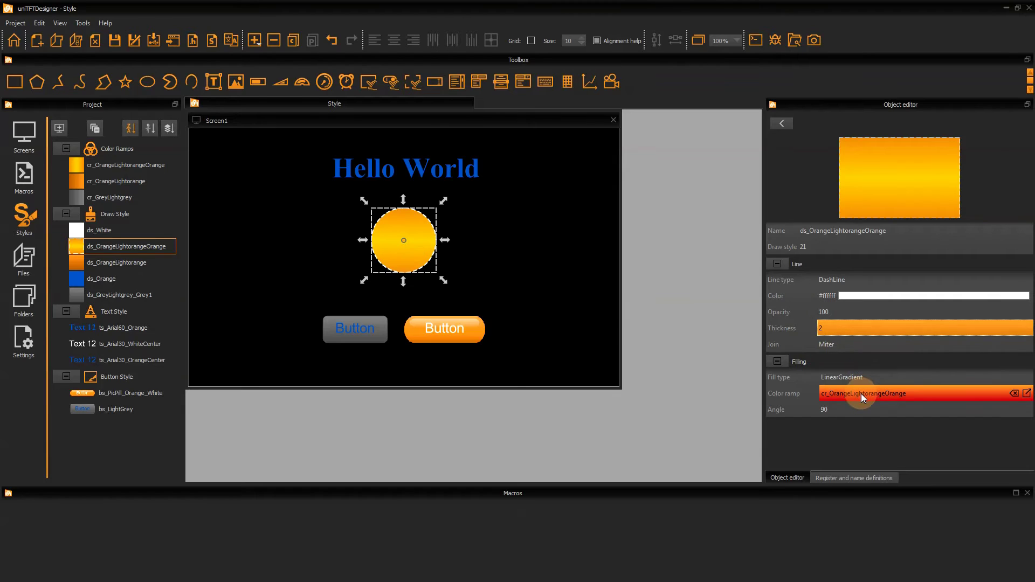
# - Change the circle's fill type to RadialGradient and remove the stop at offset 100 from its color ramp in radial preview
pyautogui.click(862, 379)
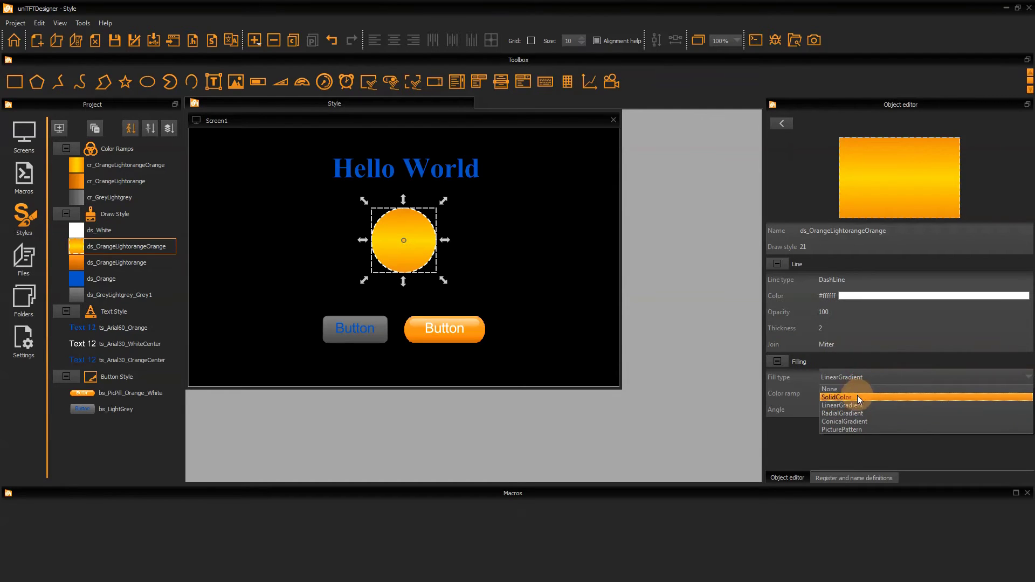
pyautogui.click(859, 413)
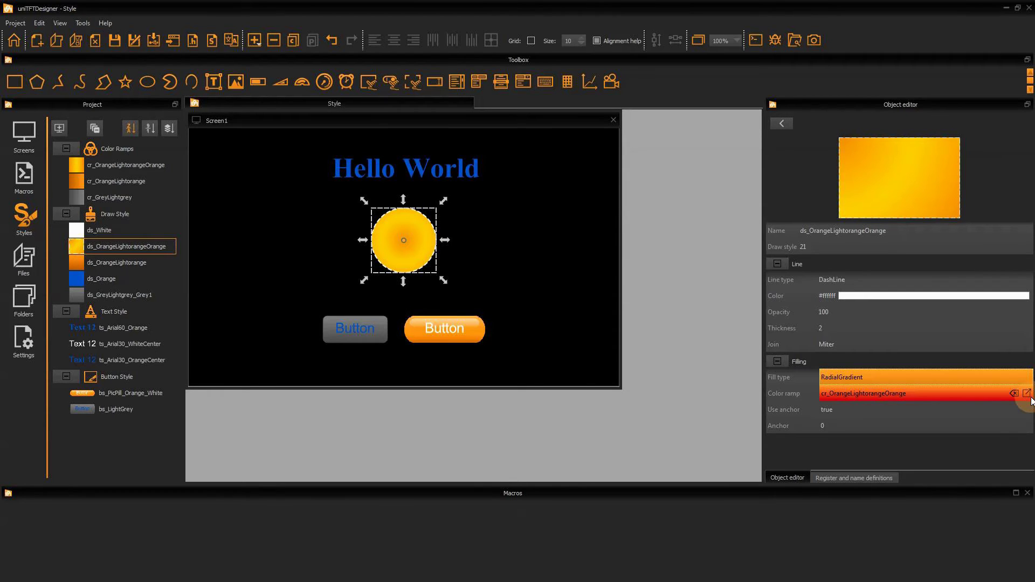
pyautogui.click(1028, 393)
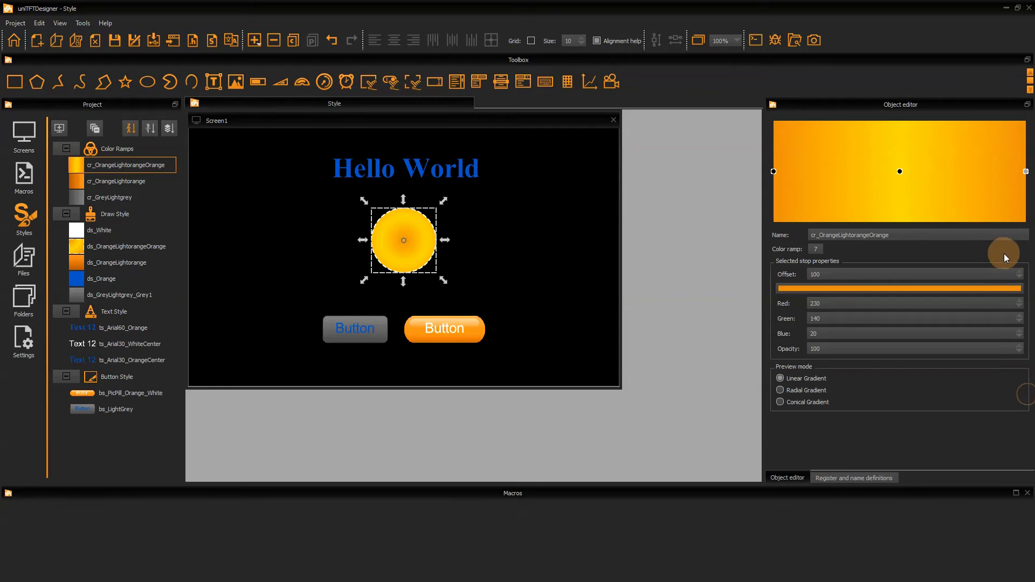
pyautogui.click(788, 391)
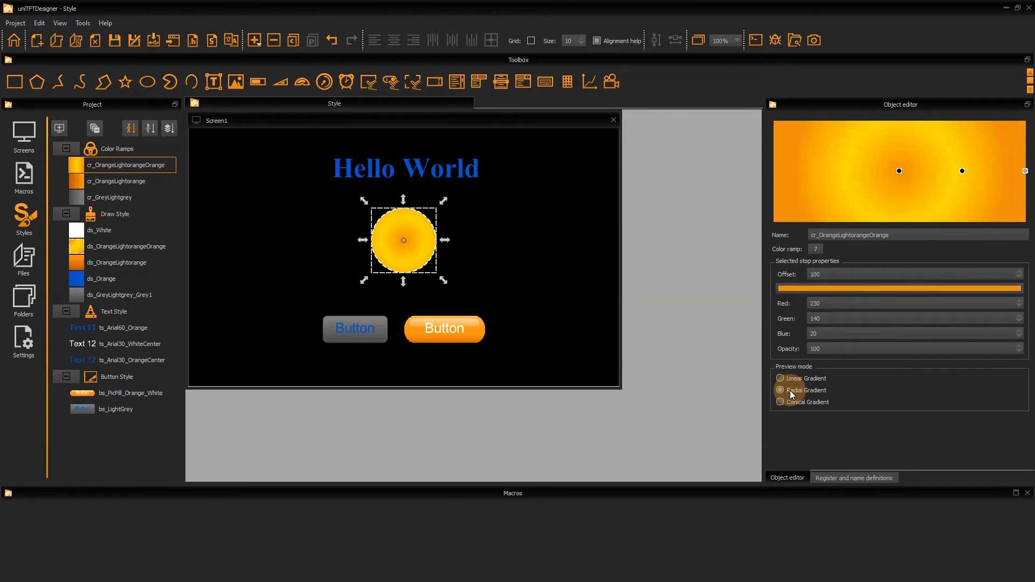
pyautogui.rightClick(1026, 171)
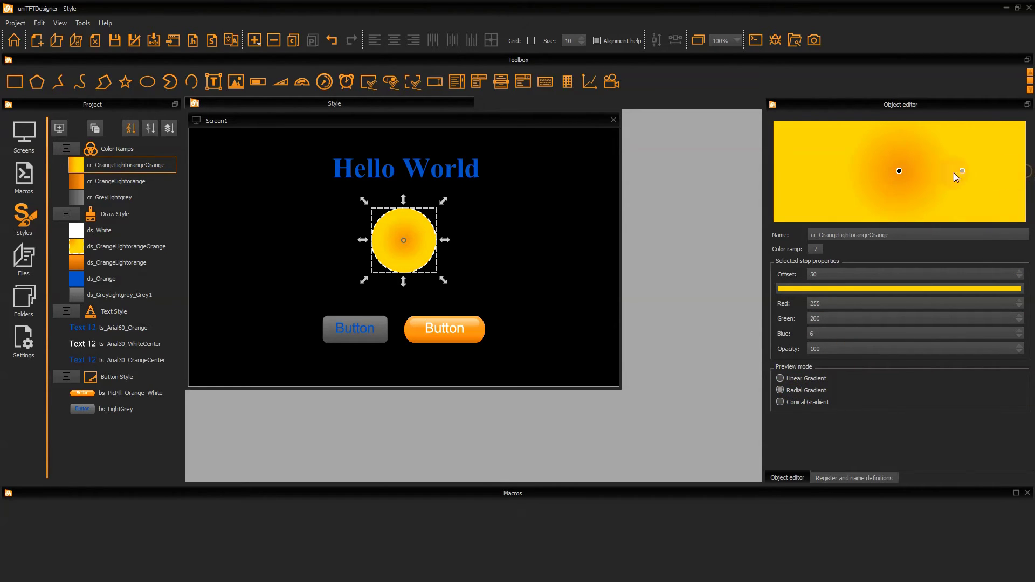
# - Change the color ramp's center stop at offset 0 to dark blue #114273
pyautogui.click(898, 171)
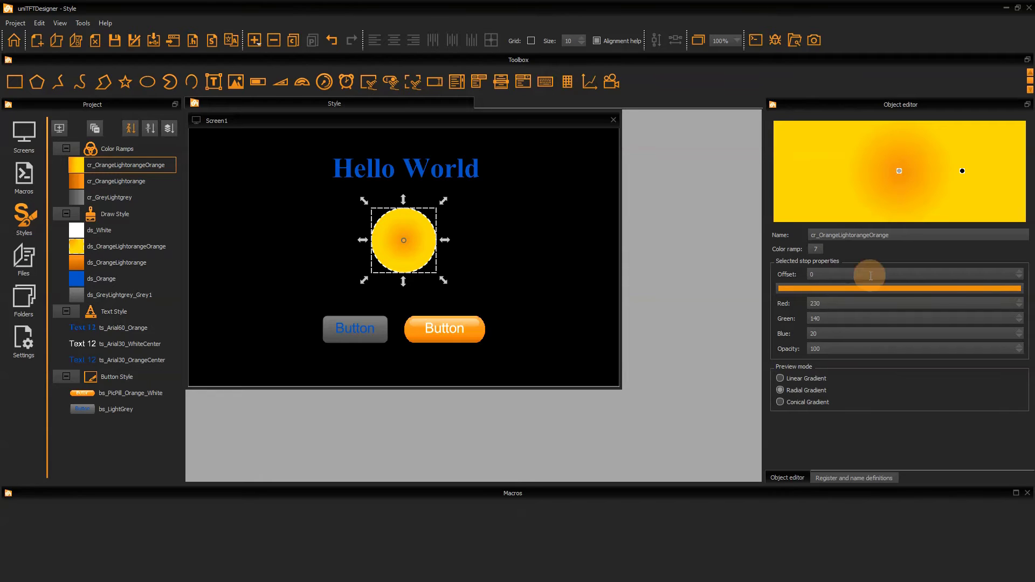
pyautogui.doubleClick(869, 289)
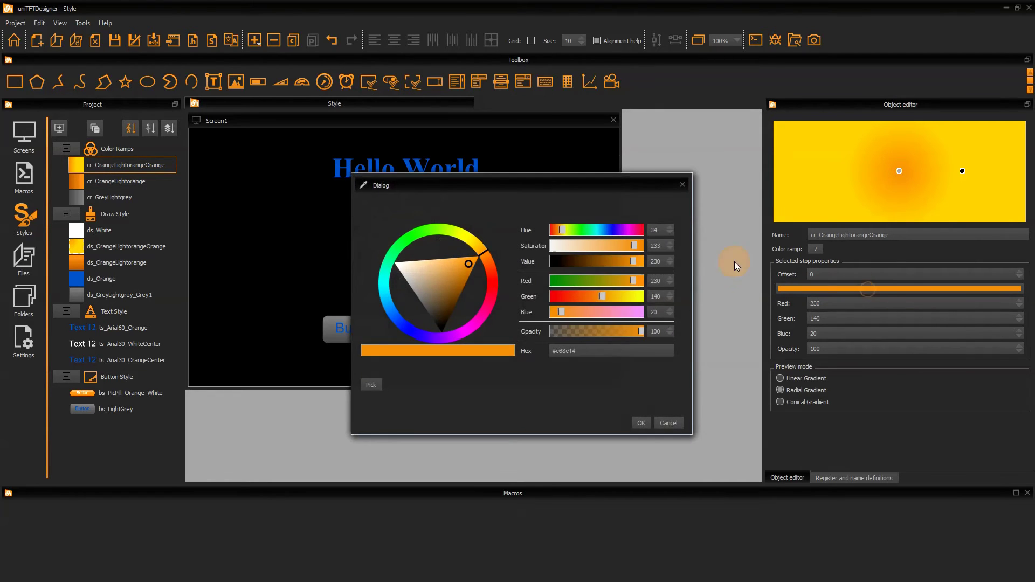
pyautogui.moveTo(391, 305)
pyautogui.mouseDown()
pyautogui.moveTo(387, 315)
pyautogui.moveTo(425, 268)
pyautogui.mouseUp()
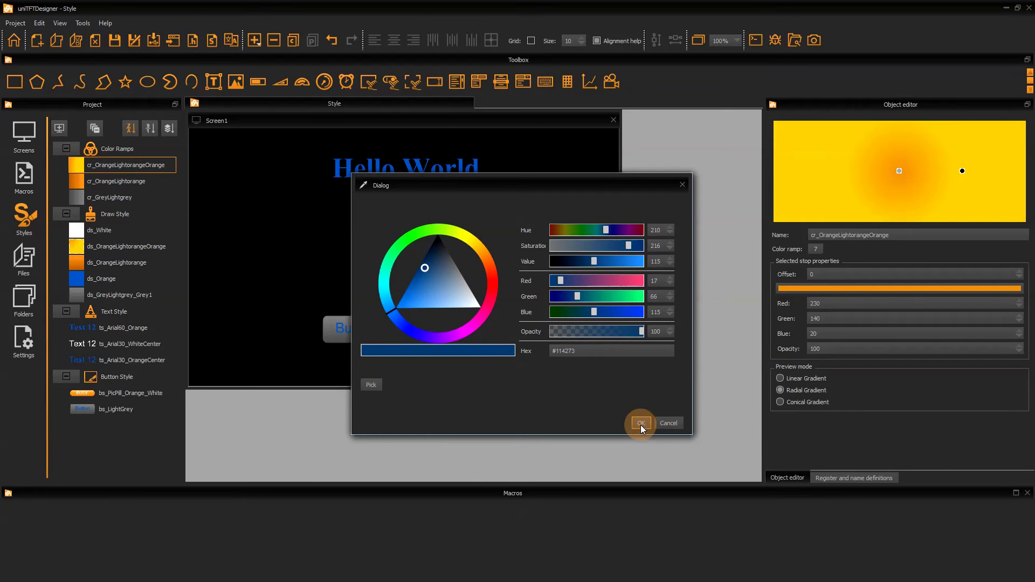
pyautogui.click(641, 423)
# - Change the color ramp's stop at offset 50 to light blue with red 78, green 132, blue 255
pyautogui.click(962, 171)
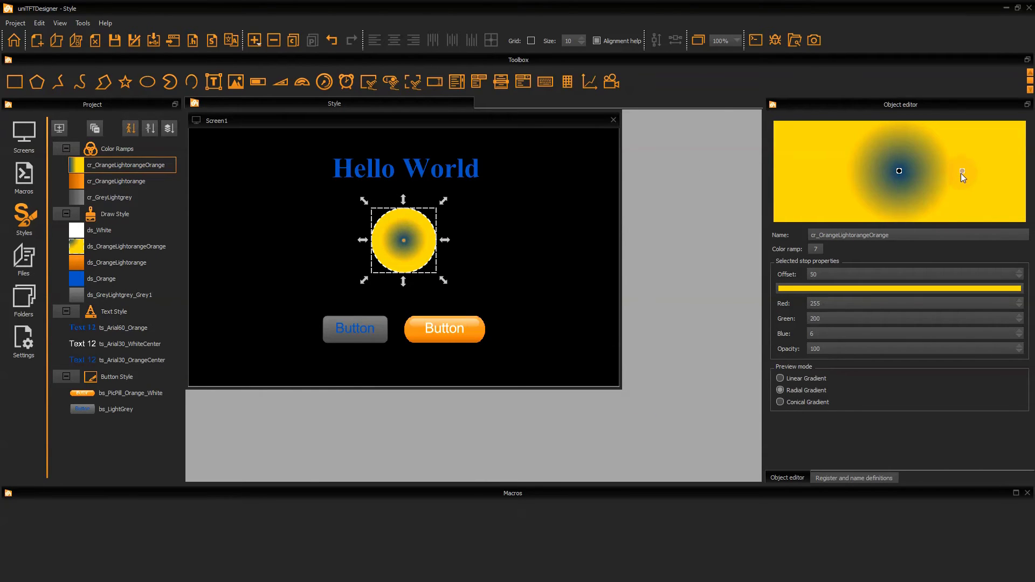
pyautogui.click(921, 288)
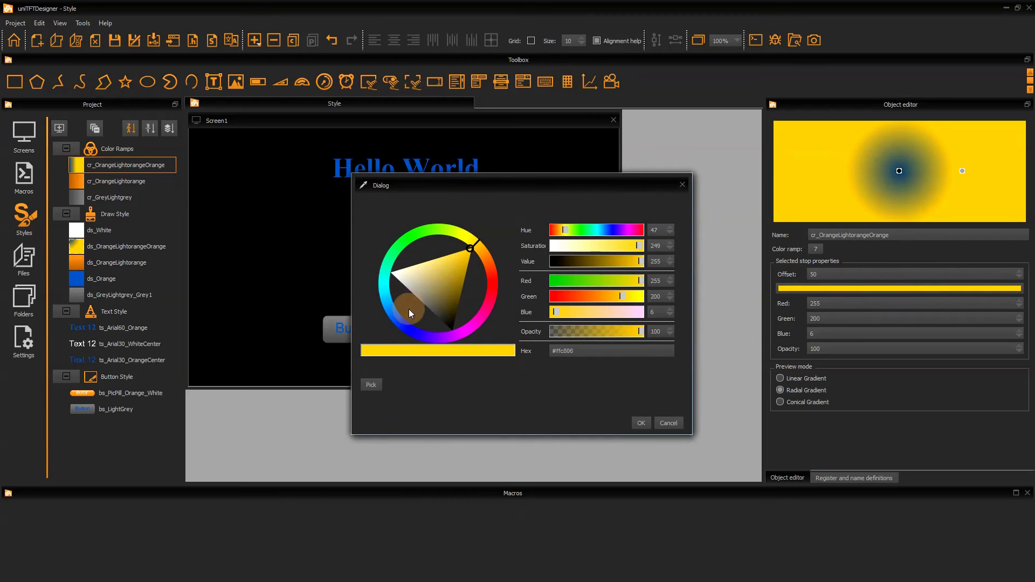
pyautogui.click(399, 319)
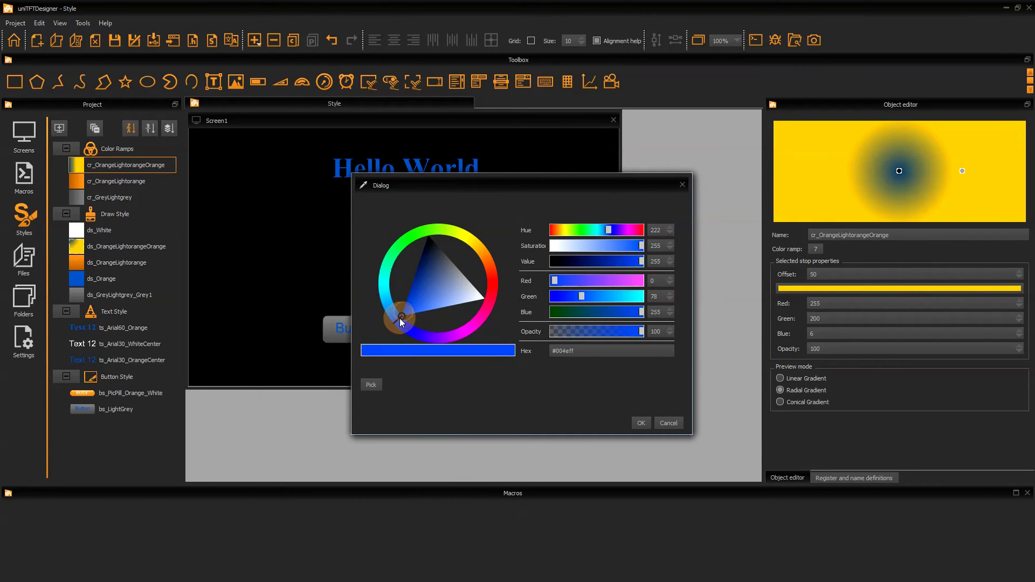
pyautogui.click(428, 320)
pyautogui.click(641, 423)
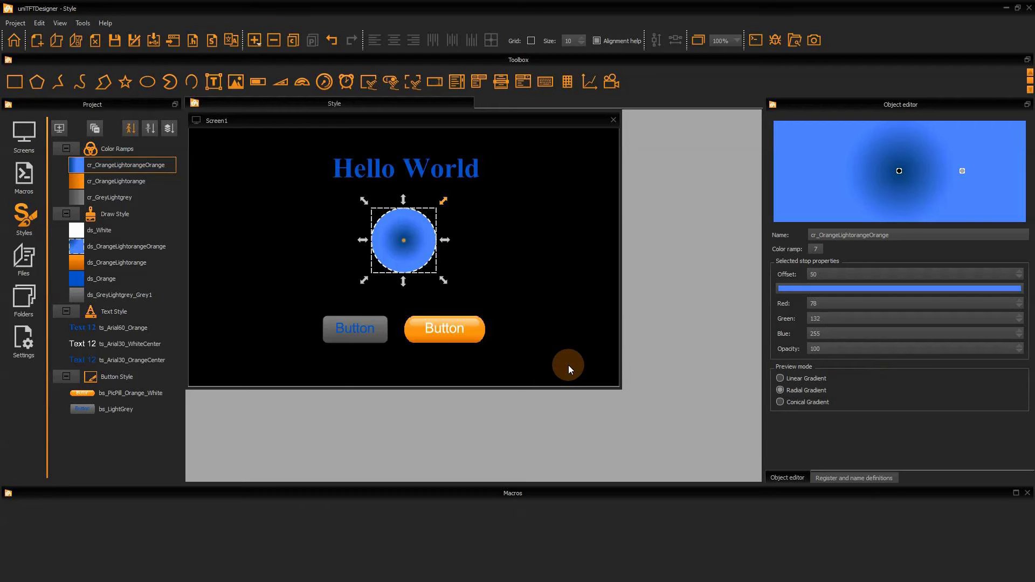
# - Set the pressed draw style of the grey rectangular button's style to ds_OrangeLightorange and test the pressed look in the preview
pyautogui.click(356, 344)
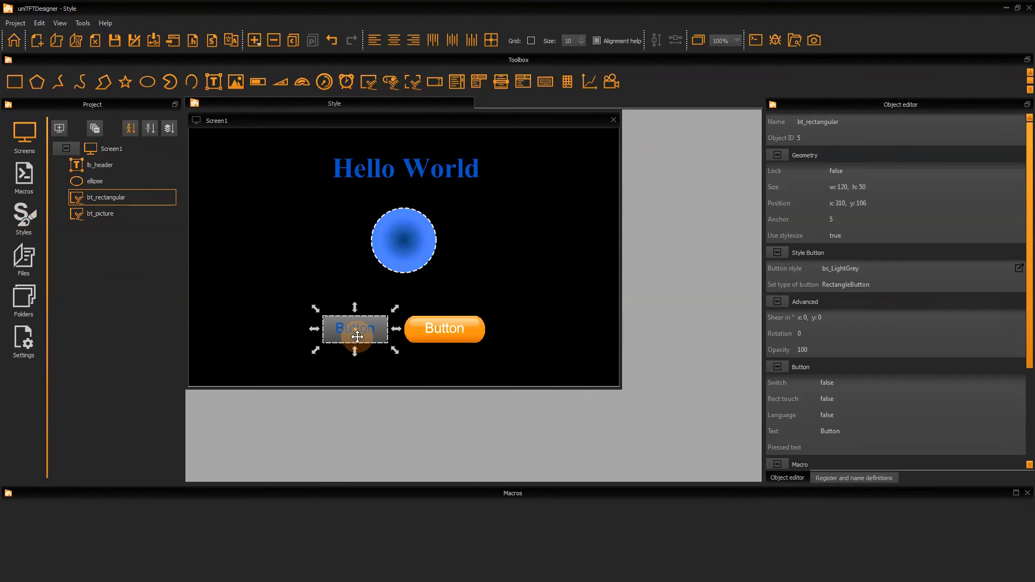
pyautogui.click(1019, 269)
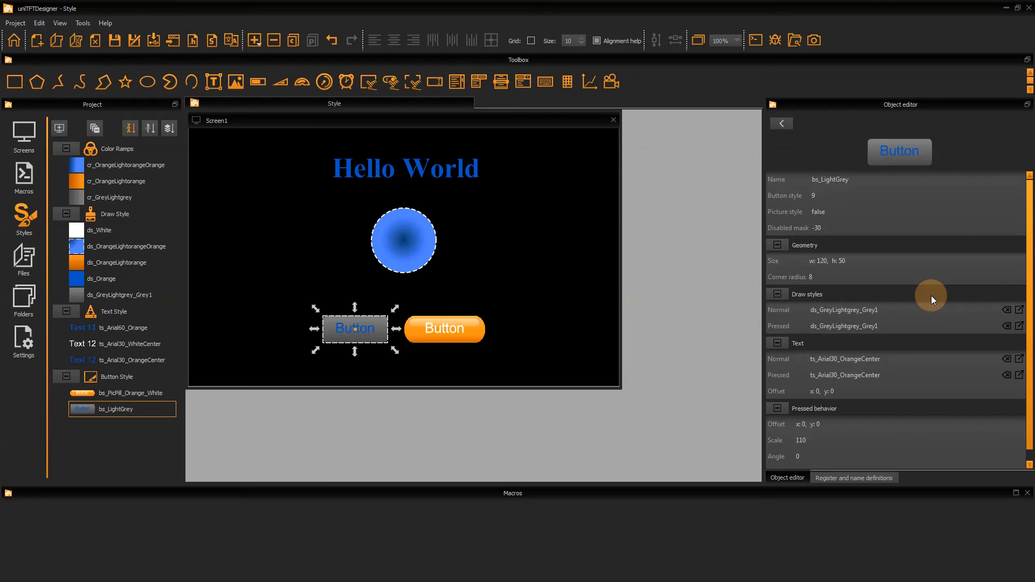
pyautogui.click(918, 148)
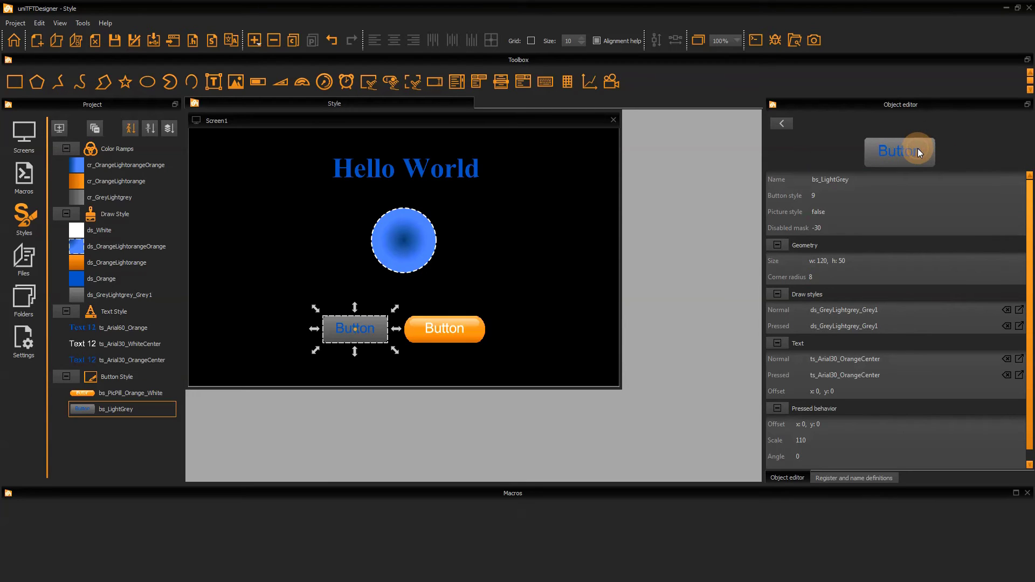
pyautogui.click(880, 326)
pyautogui.click(914, 326)
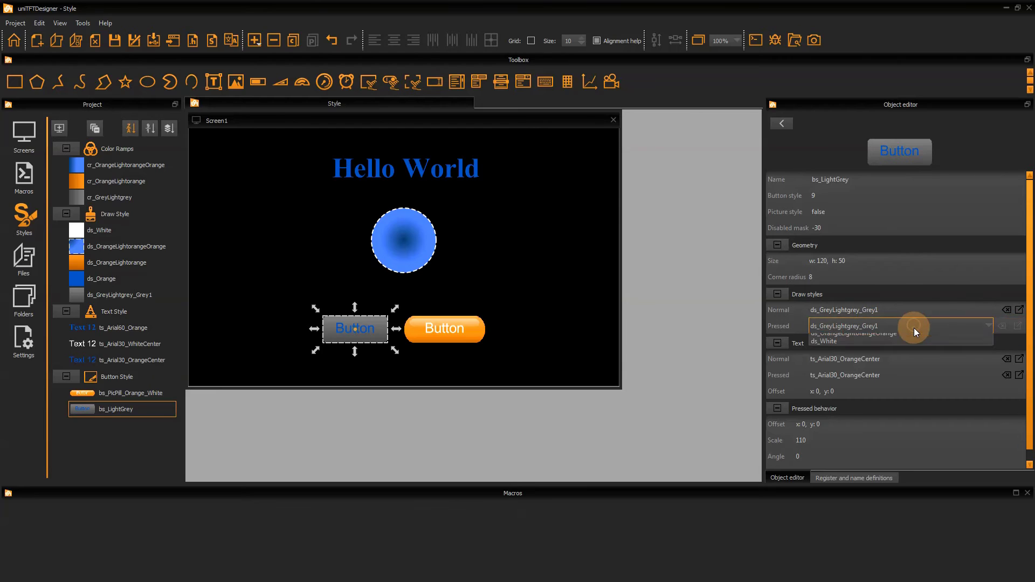
pyautogui.click(898, 363)
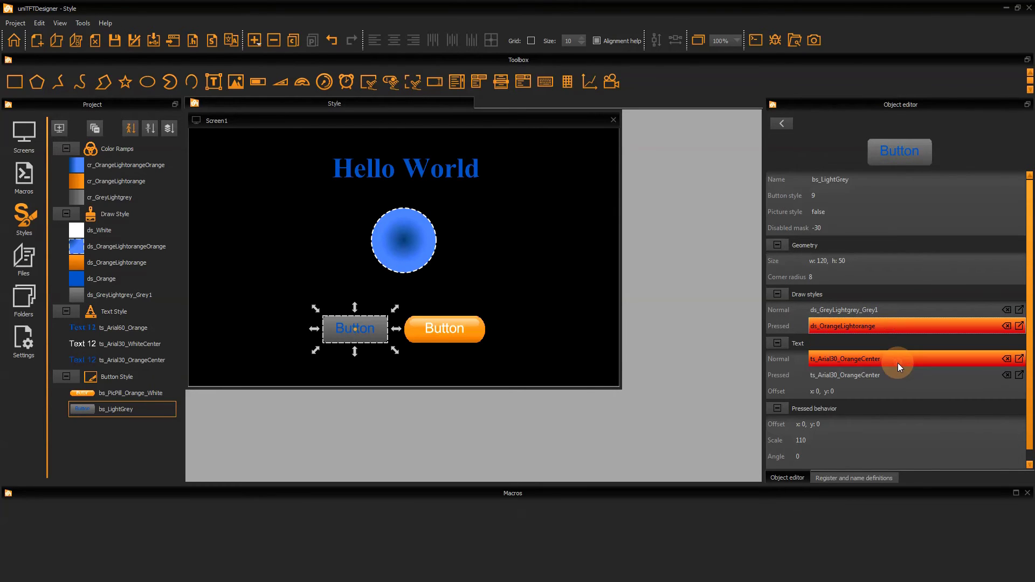
pyautogui.click(928, 153)
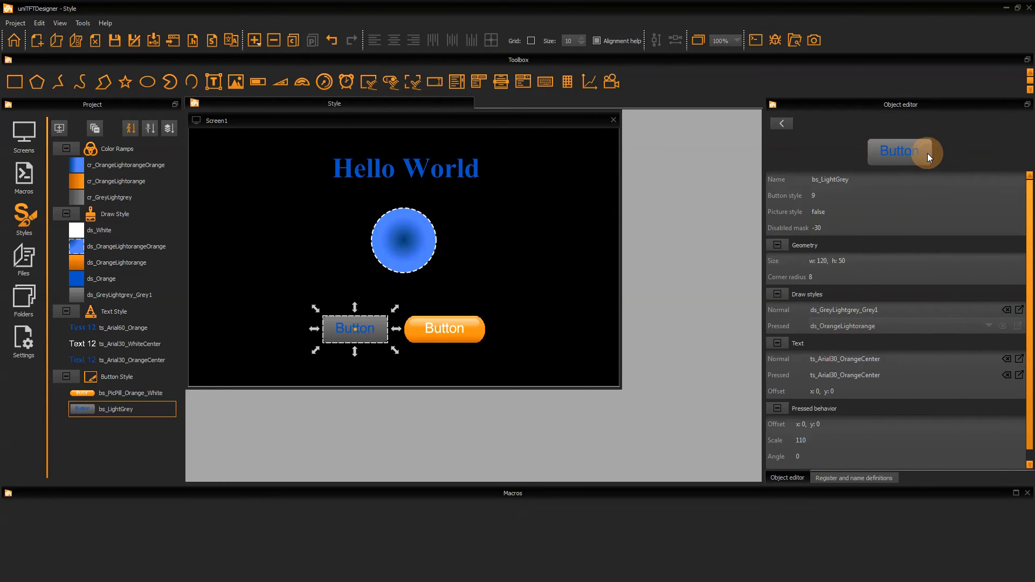
pyautogui.click(928, 153)
# - Set the pressed text style of the grey button's style to ts_Arial30_WhiteCenter and test it in the preview
pyautogui.click(850, 376)
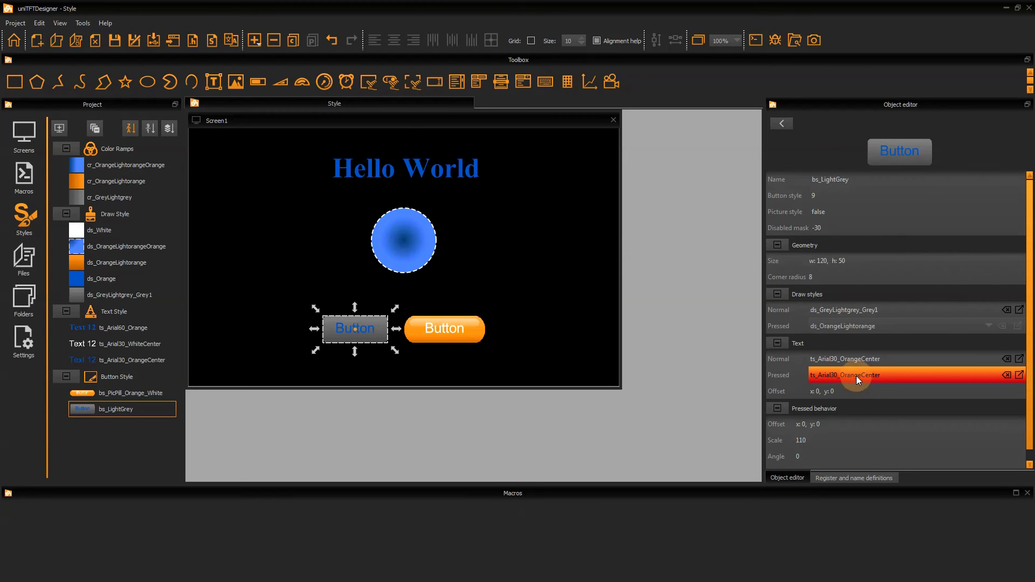
pyautogui.click(866, 377)
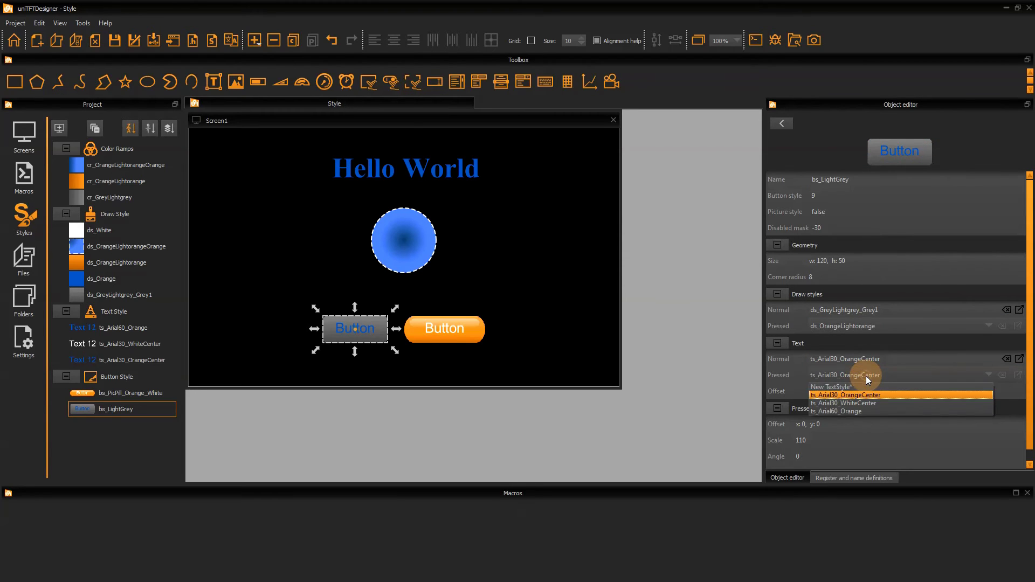
pyautogui.click(868, 404)
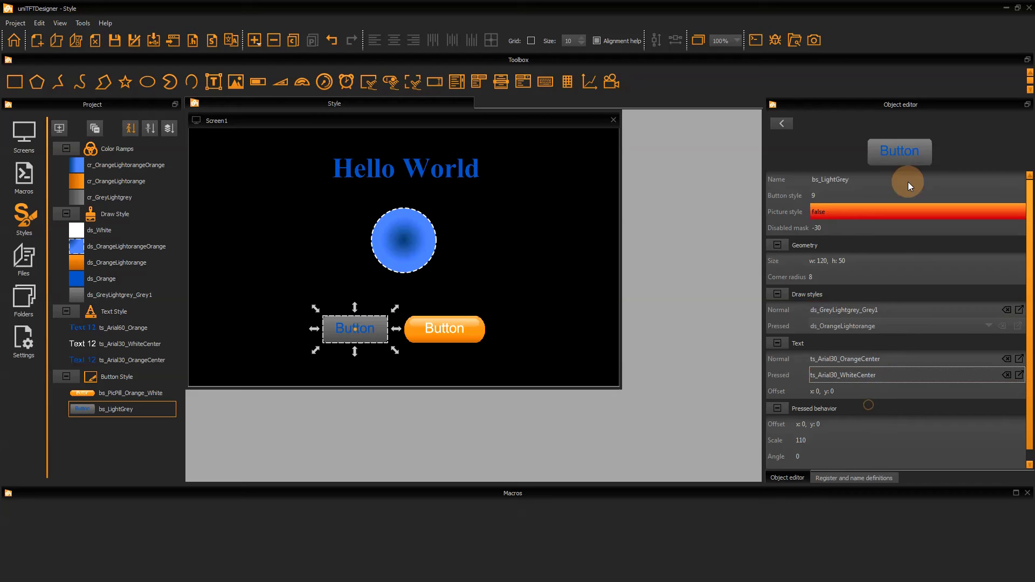
pyautogui.click(914, 155)
pyautogui.click(913, 153)
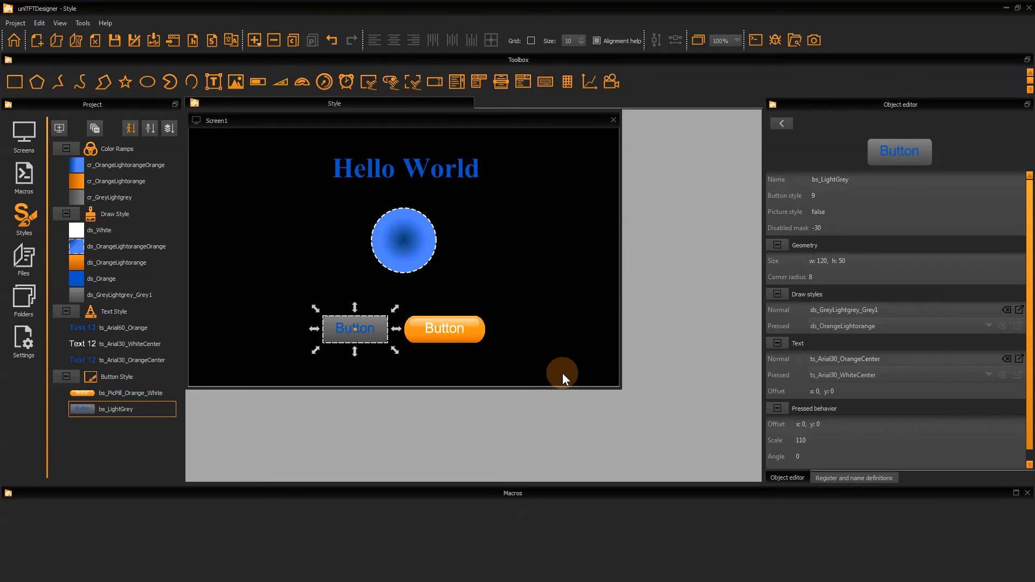
pyautogui.scroll(-1, 1027, 424)
pyautogui.click(1008, 463)
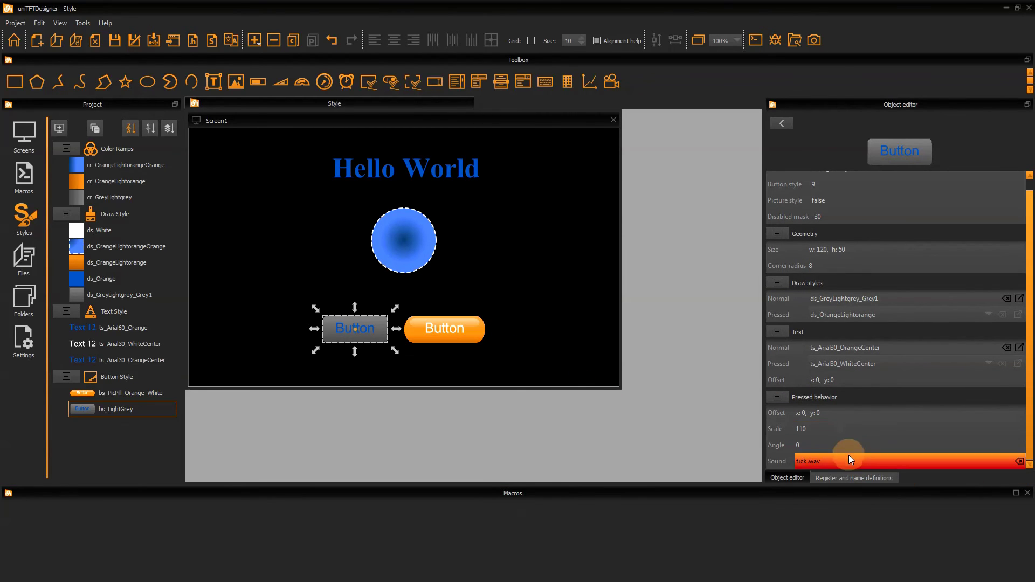
# - Assign PillGray.svg from the button folder as the pressed picture of the orange pill button's style and test it in the preview
pyautogui.click(455, 333)
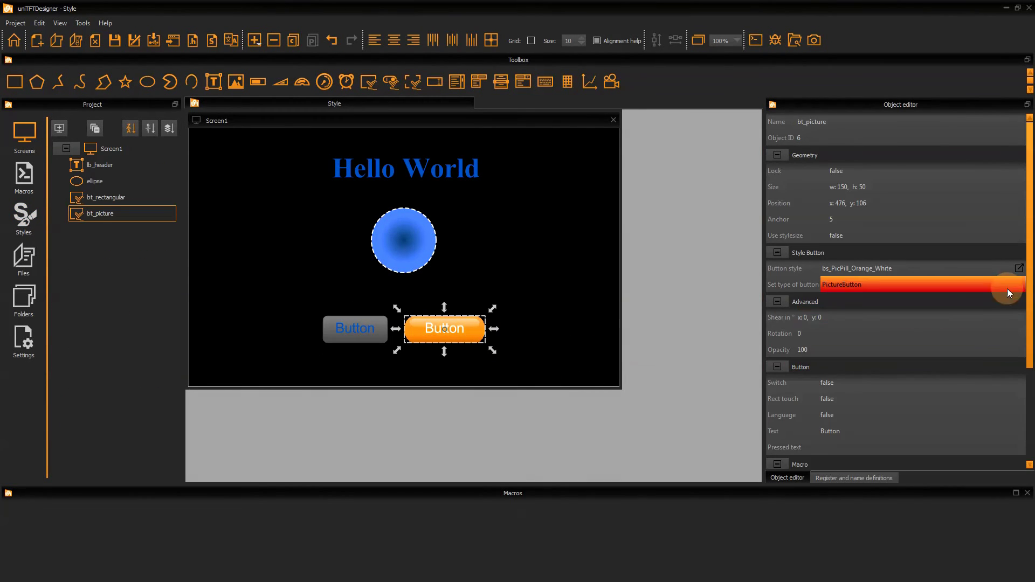
pyautogui.click(1020, 268)
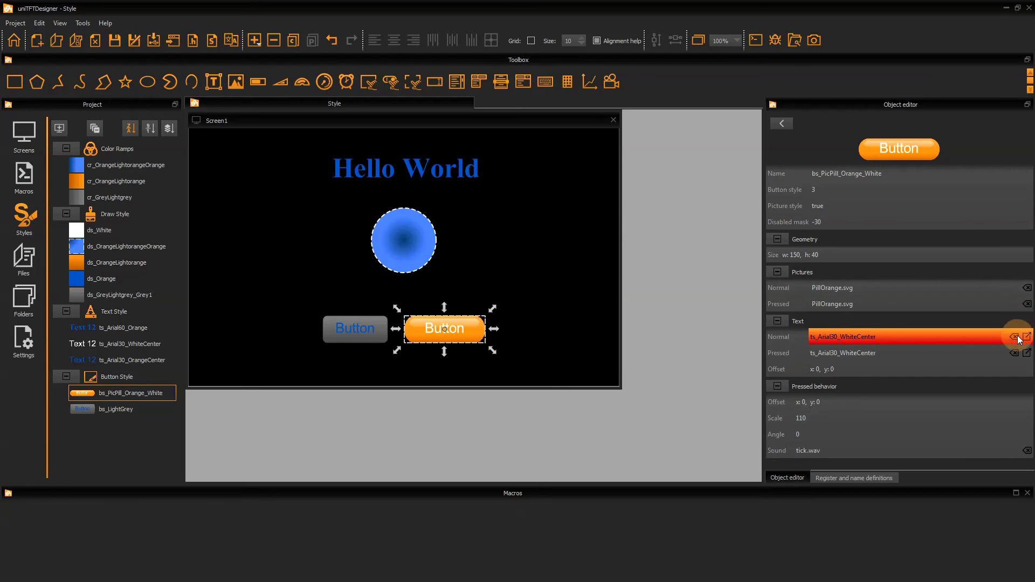
pyautogui.click(857, 303)
pyautogui.click(277, 171)
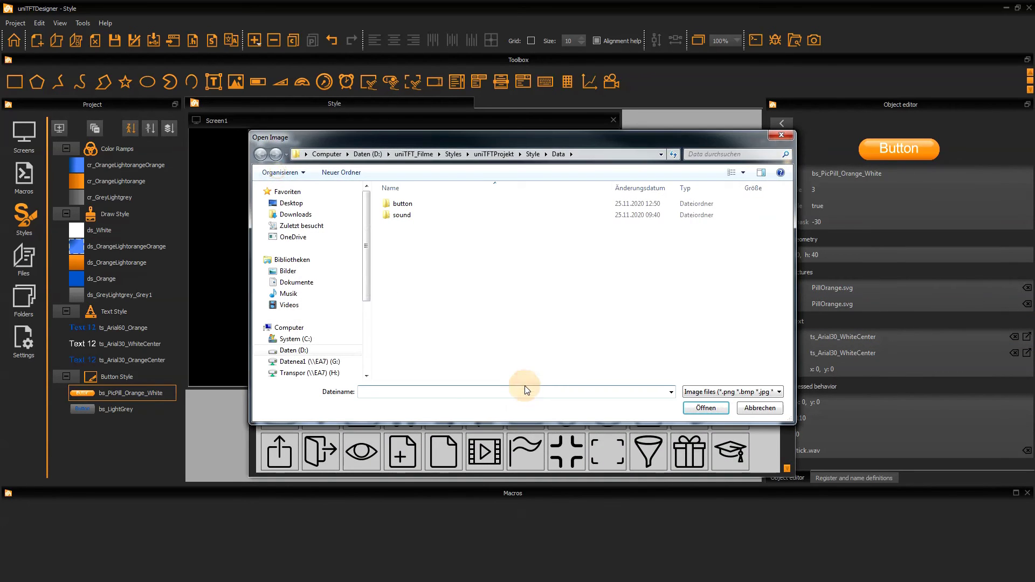
pyautogui.doubleClick(400, 205)
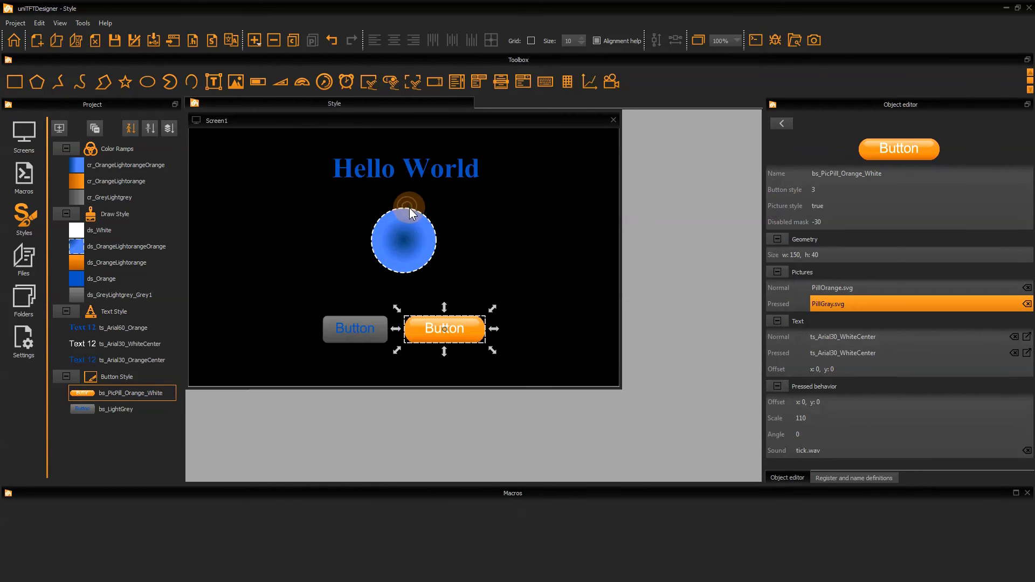
pyautogui.click(889, 153)
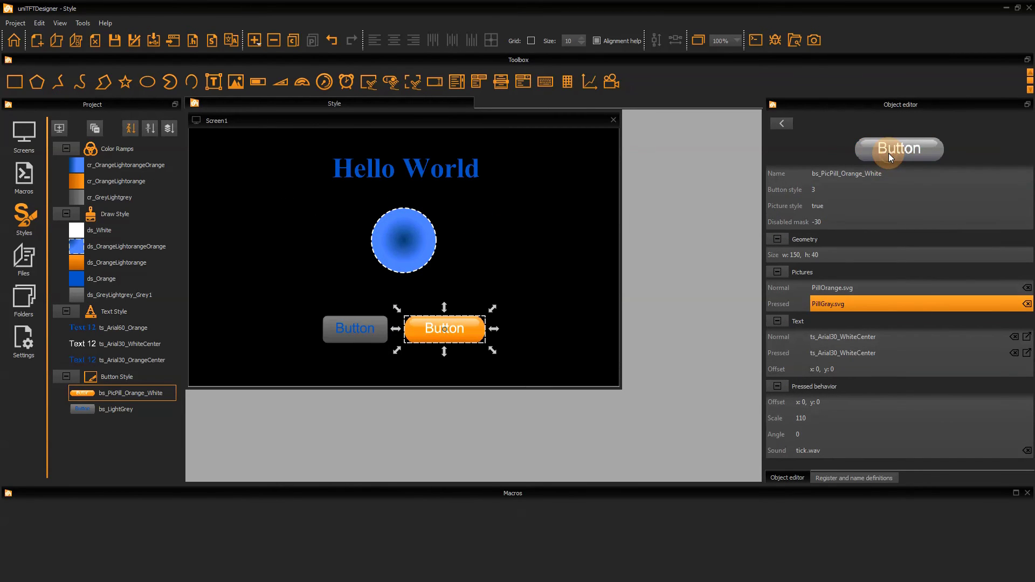
pyautogui.click(888, 154)
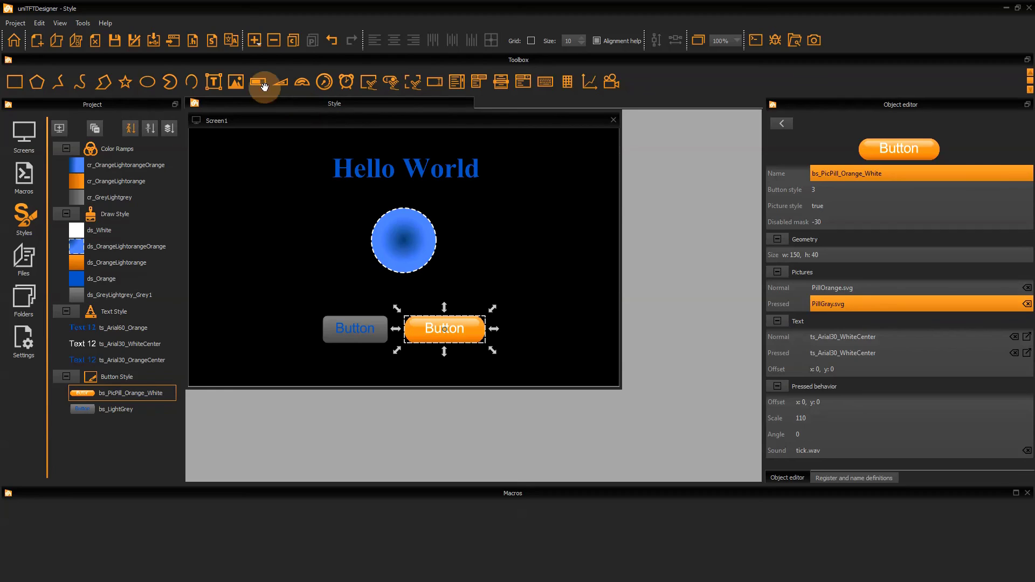
# - Export the project's styles as a default style named YourCompany
pyautogui.click(212, 40)
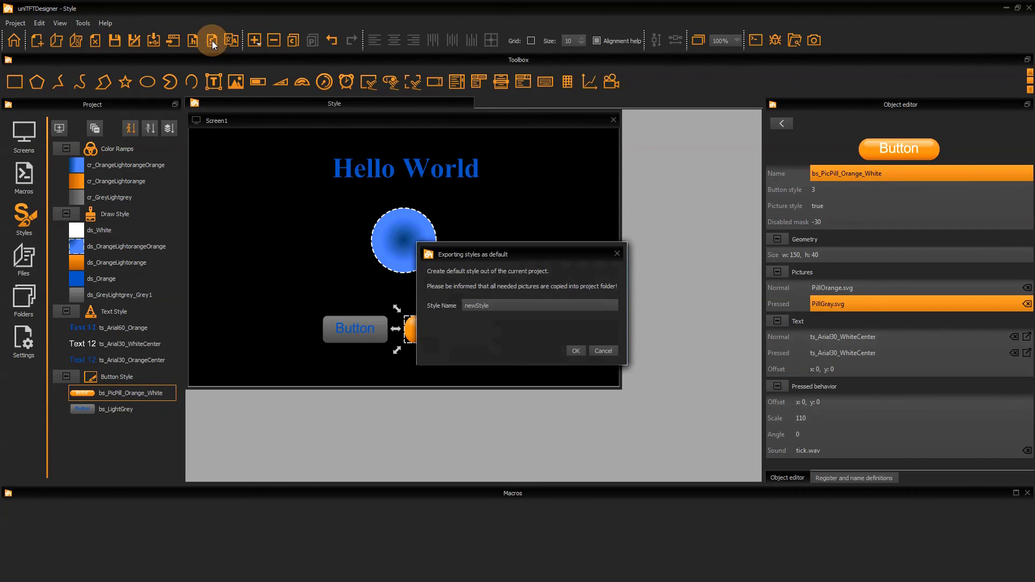
pyautogui.moveTo(499, 305); pyautogui.dragTo(444, 295)
pyautogui.write('YourCompany')
pyautogui.click(571, 349)
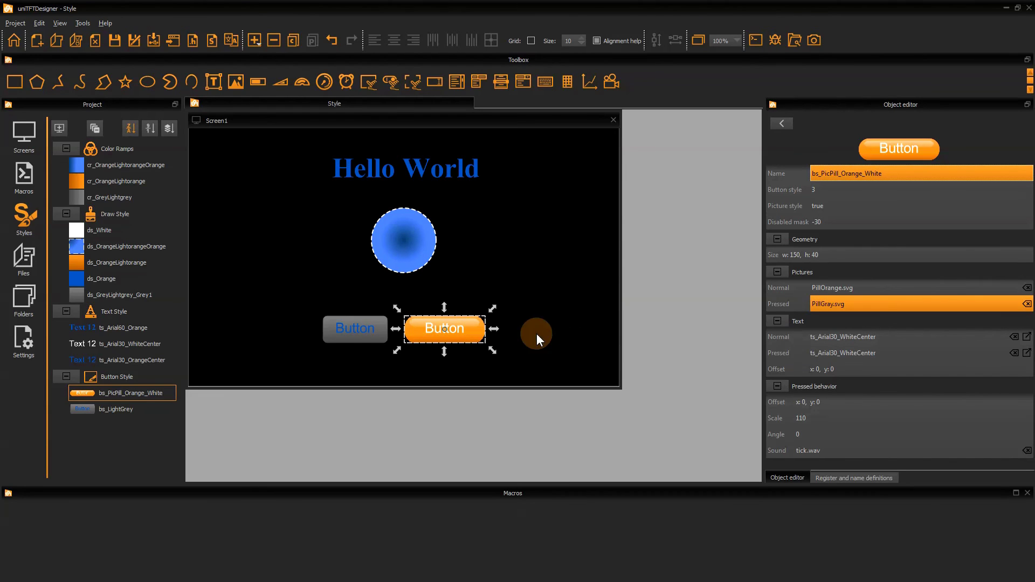
# - Start a new project for the EA uniTFT050-A module and select the YourCompany style sheet for it
pyautogui.click(16, 41)
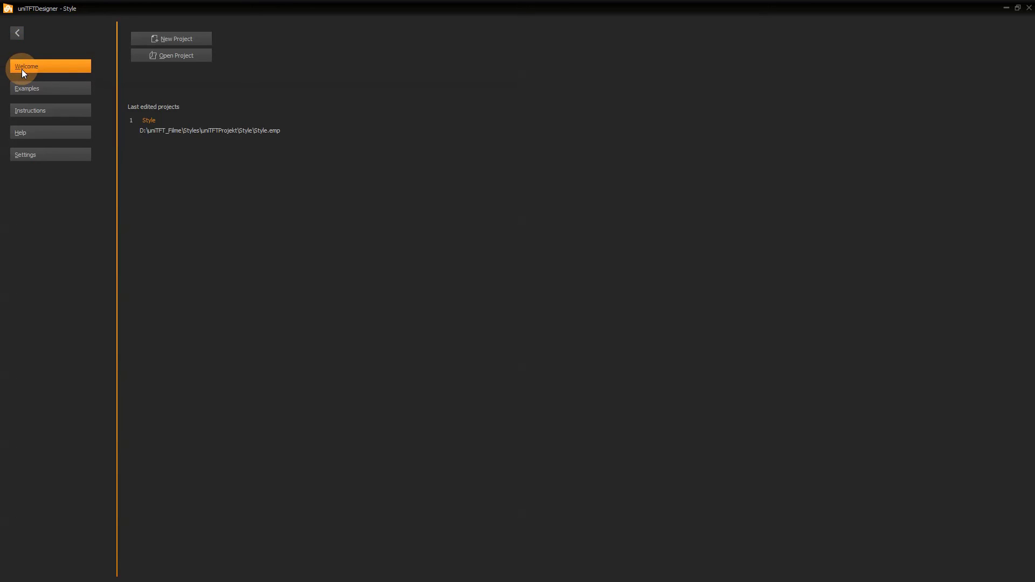
pyautogui.click(186, 43)
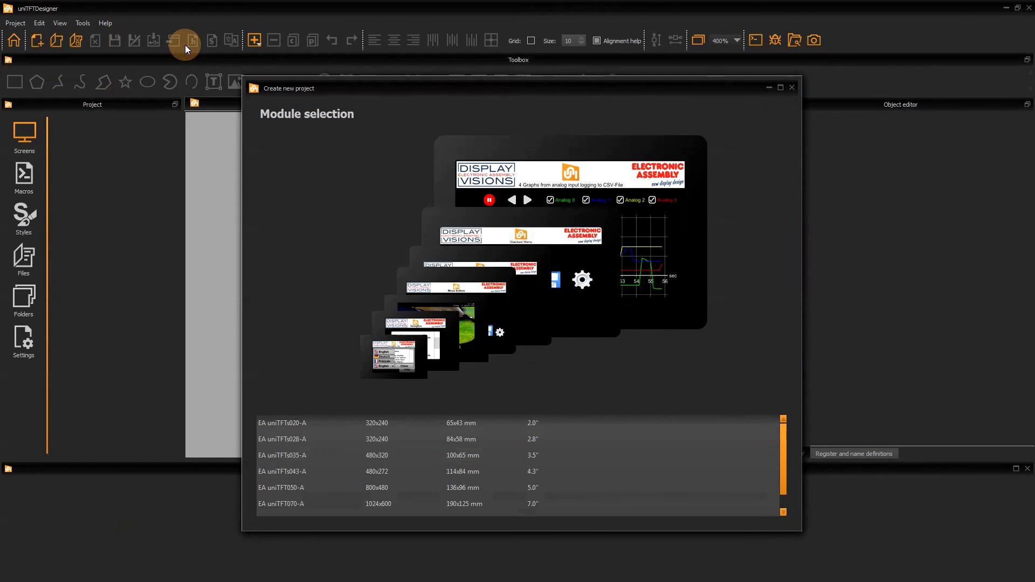
pyautogui.doubleClick(378, 488)
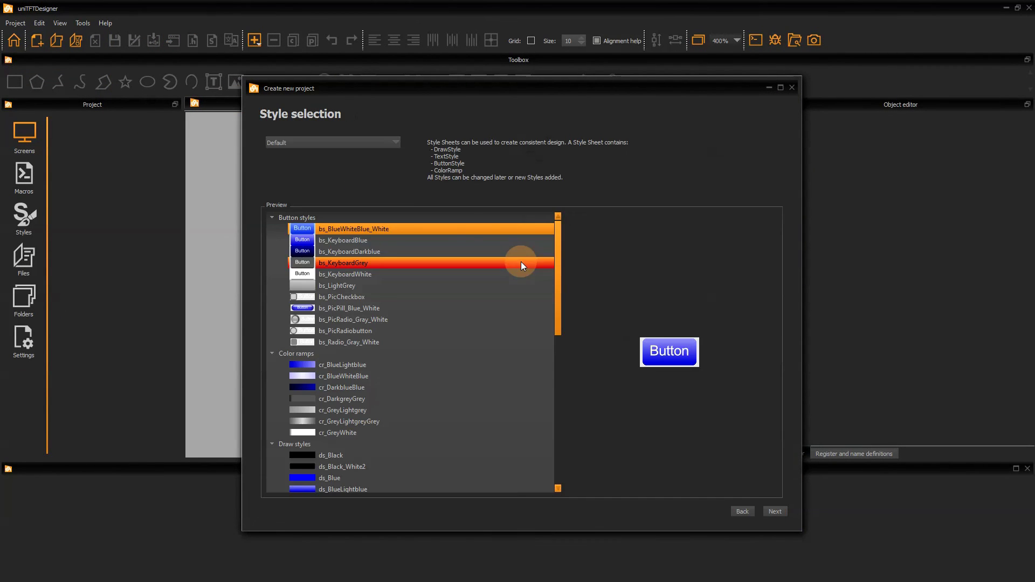
pyautogui.click(380, 150)
pyautogui.click(351, 171)
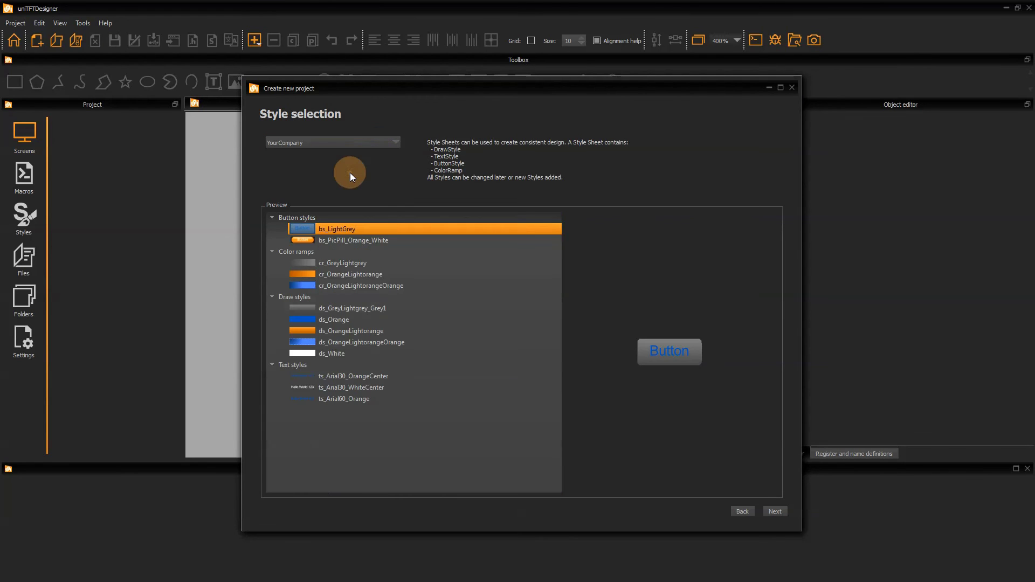